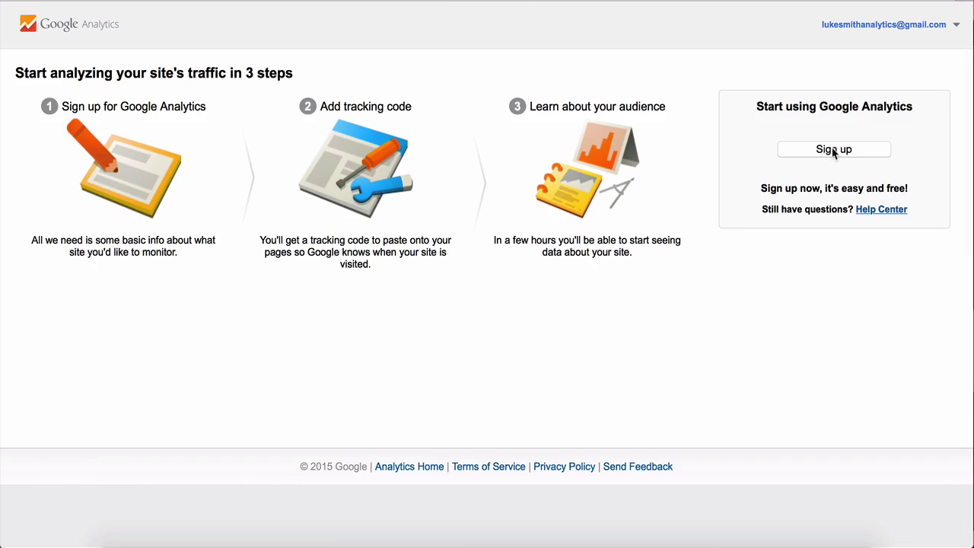
Sign up with the site's account name, website name and .com URL, then accept the terms.
click(834, 151)
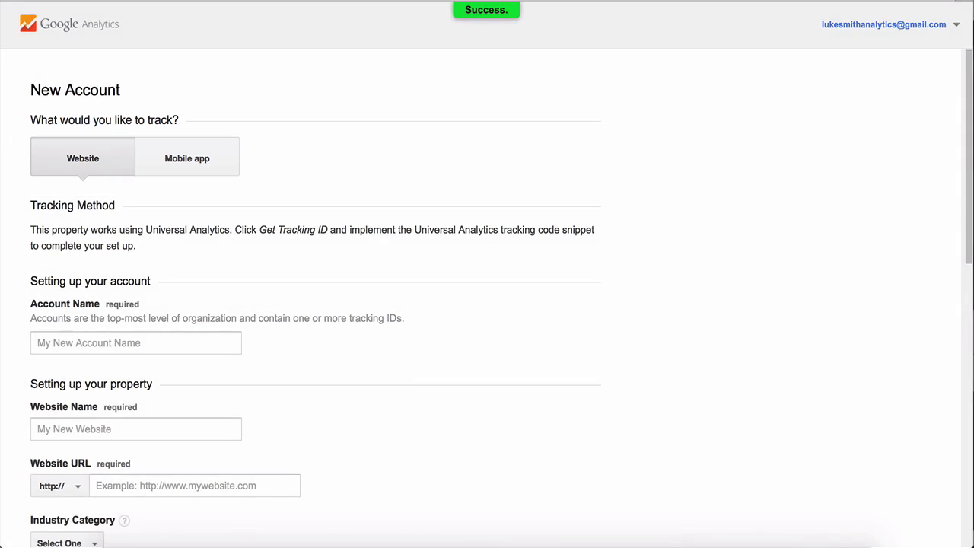
text(JamesBenjaminStafford)
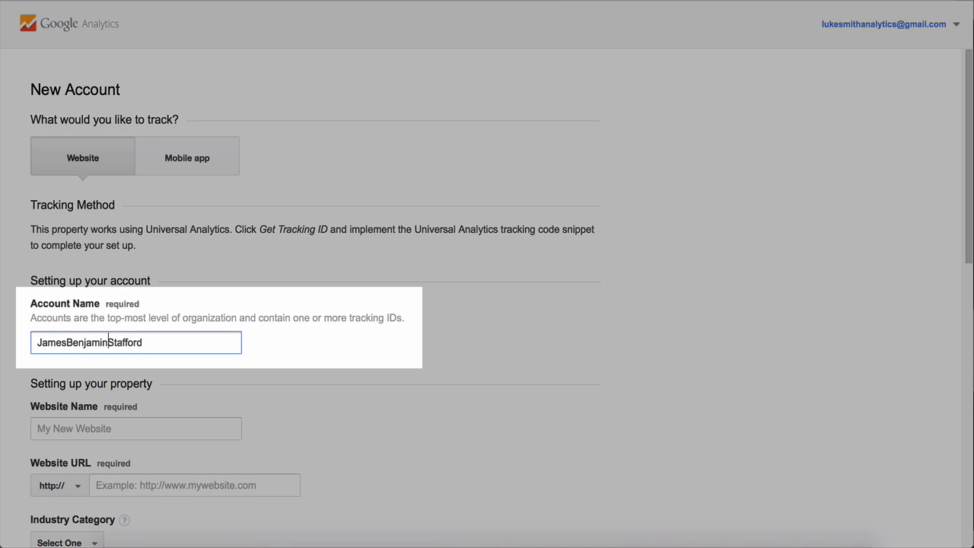
click(135, 428)
text(JamesBenjaminStafford)
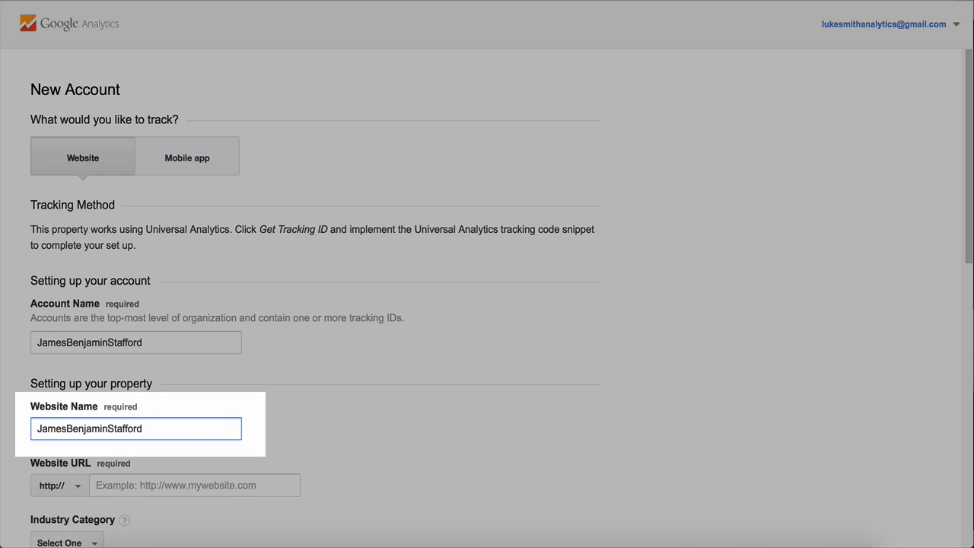
click(195, 484)
text(jamesbenjaminstafford.com)
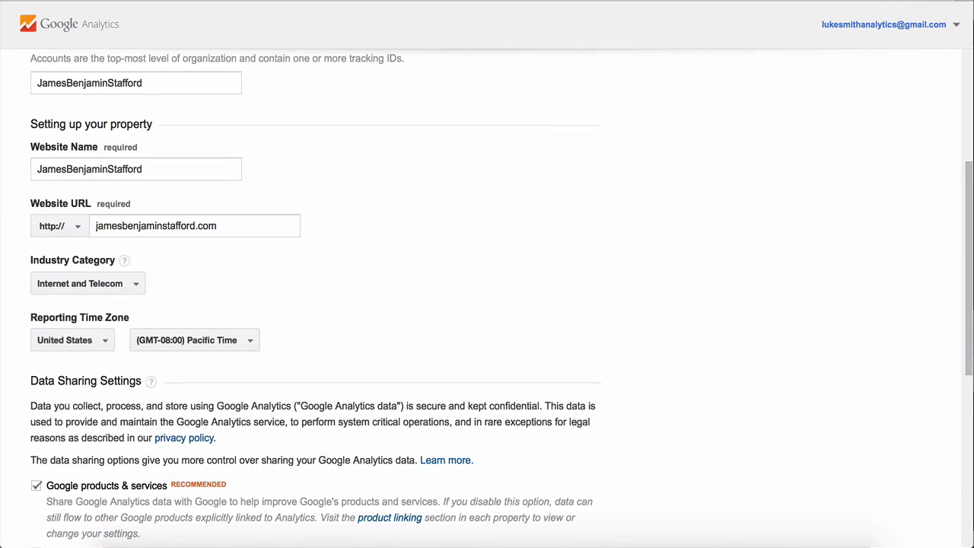
scroll(487, 304, down, 4)
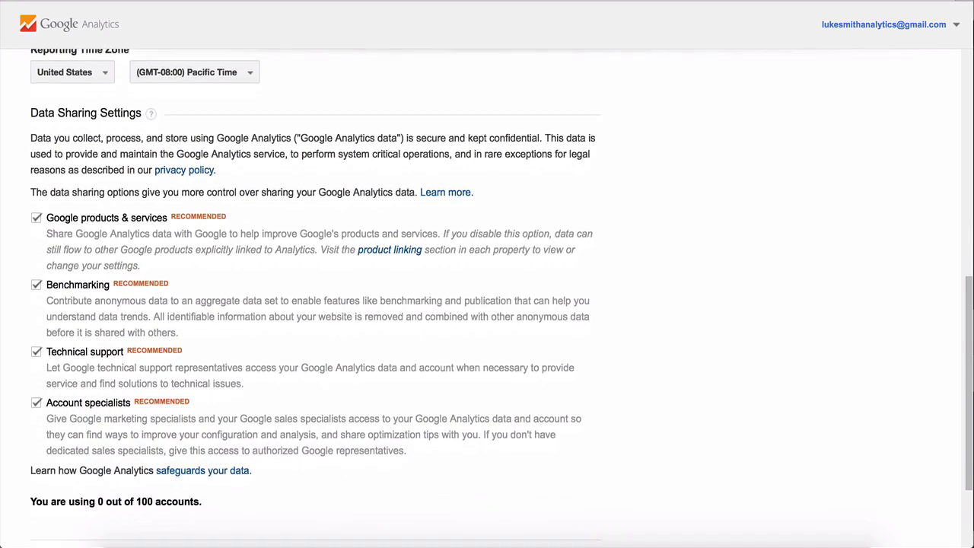
scroll(487, 304, down, 1)
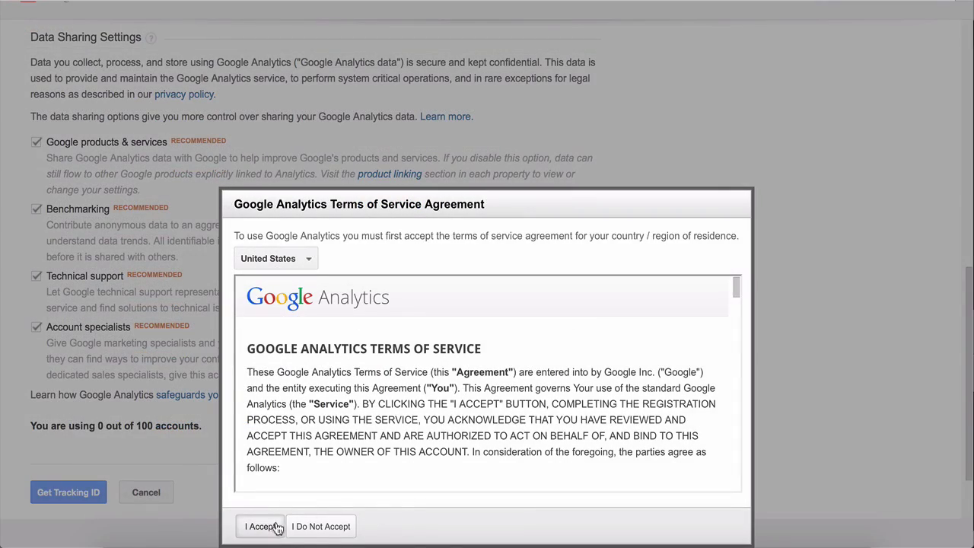
click(259, 527)
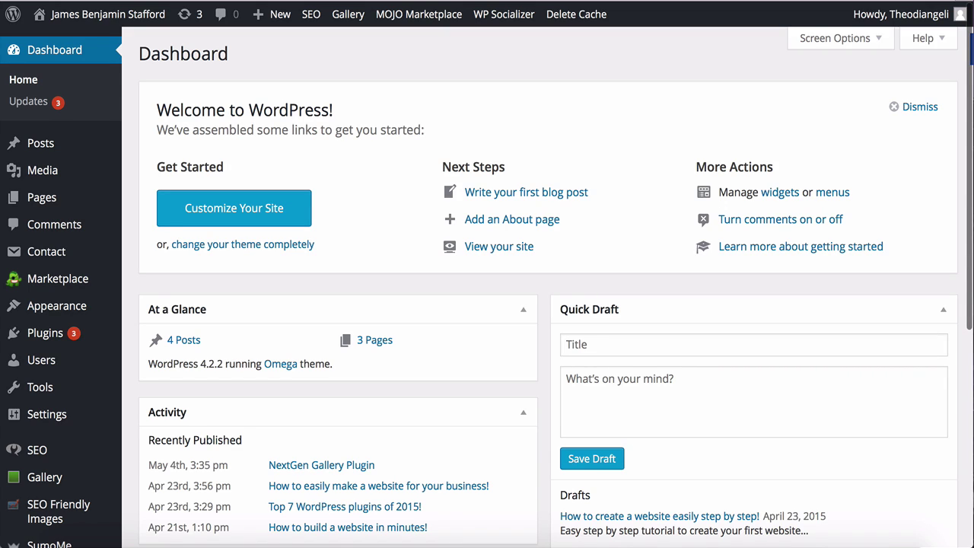
Search plugins for 'yoast google analytics', then install and activate Google Analytics by Yoast.
mouse_move(103, 339)
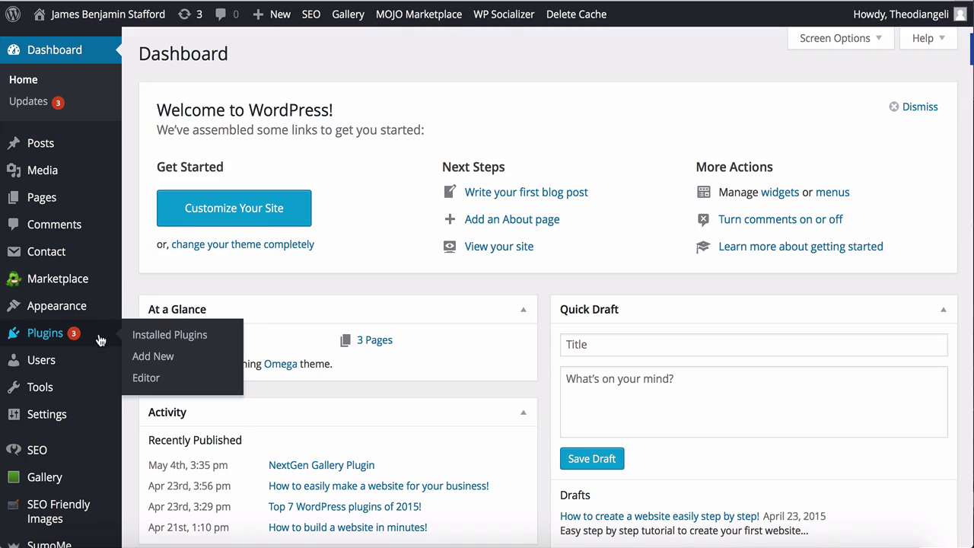
click(156, 358)
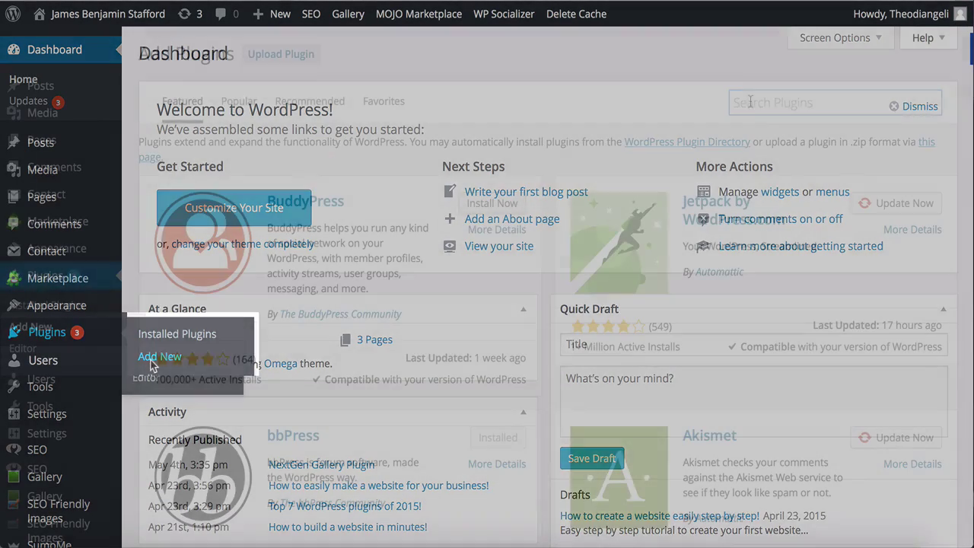
text(yoast google)
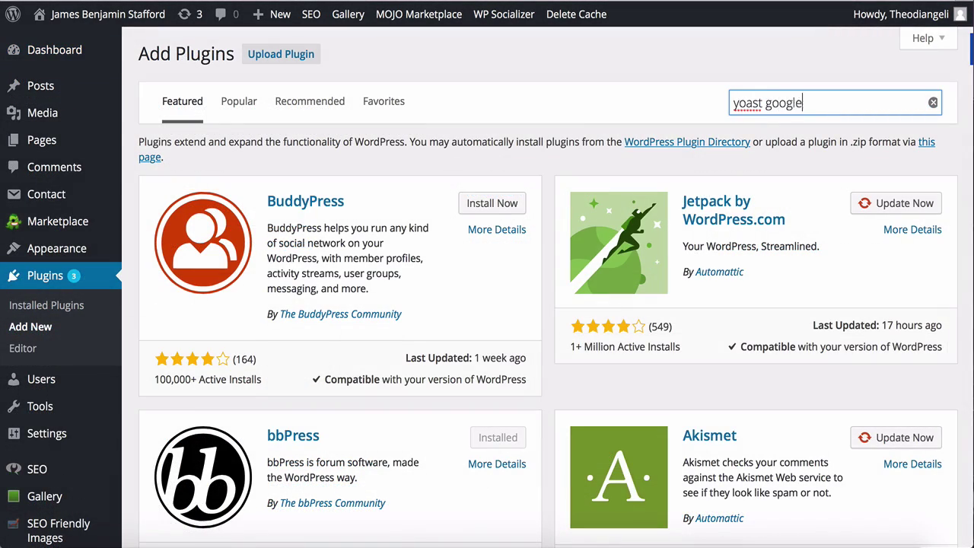
text( analytics)
key(Return)
scroll(888, 247, down, 3)
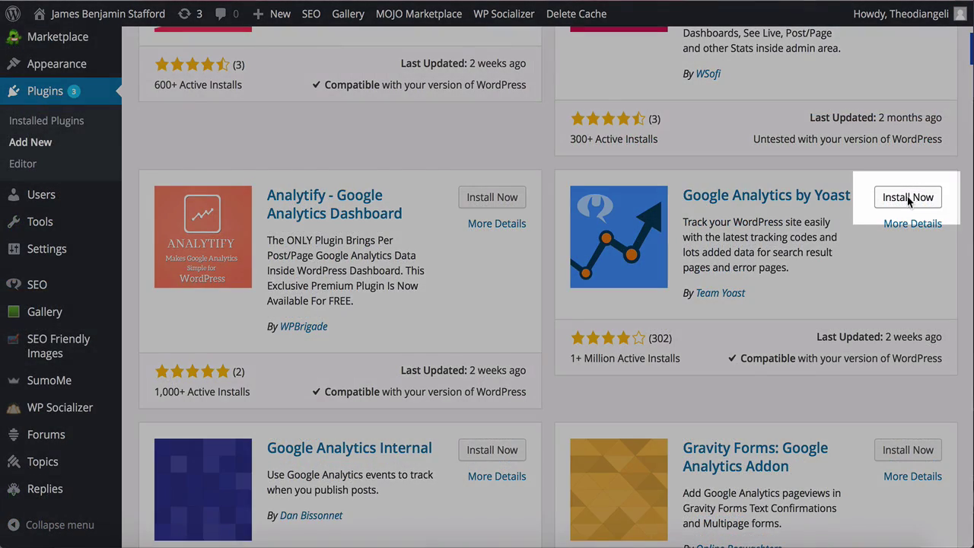
click(908, 197)
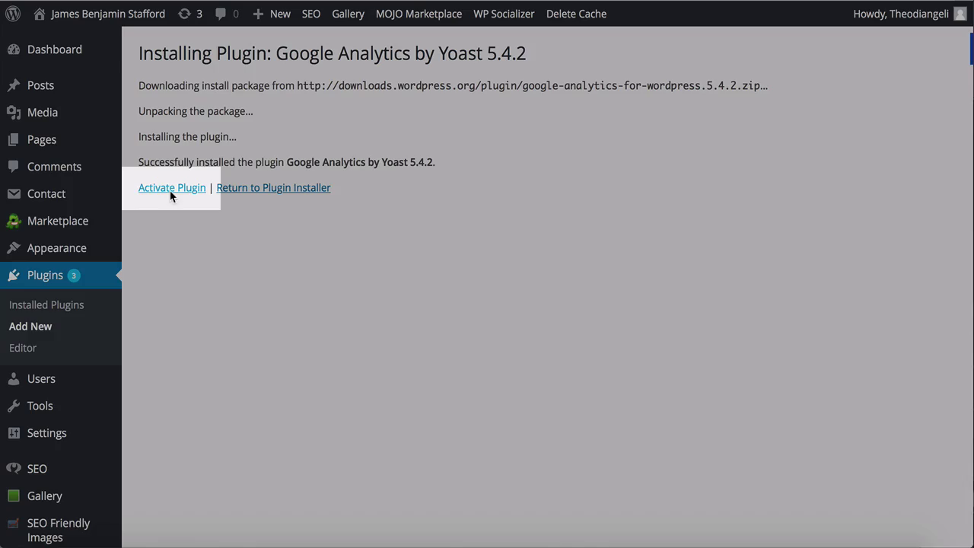
click(171, 190)
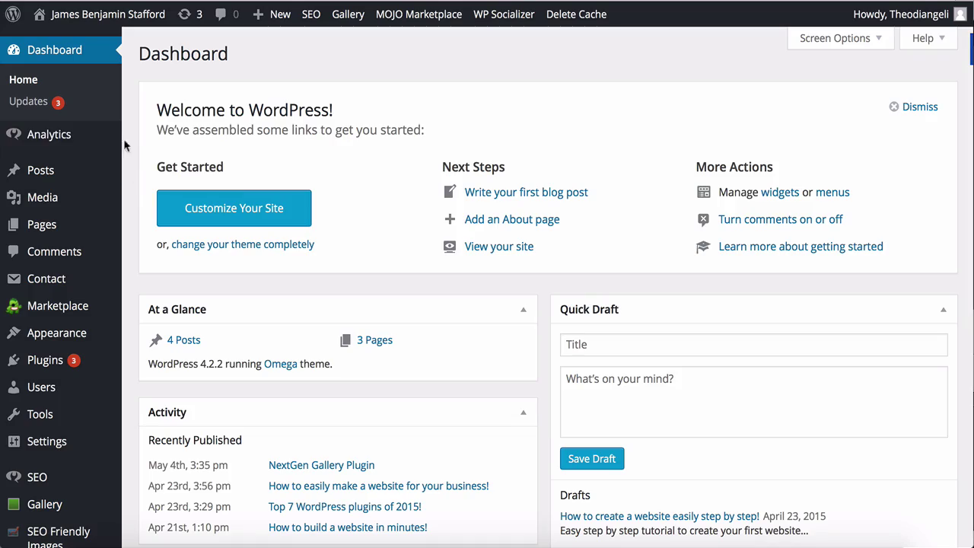
In the Yoast Analytics settings, enter the UA tracking code manually and save the changes.
mouse_move(103, 143)
click(152, 138)
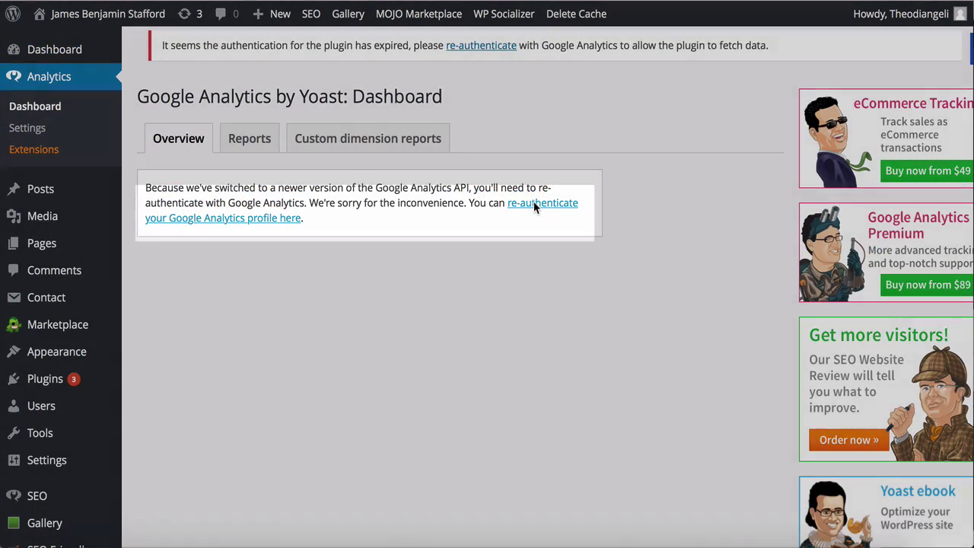
click(535, 205)
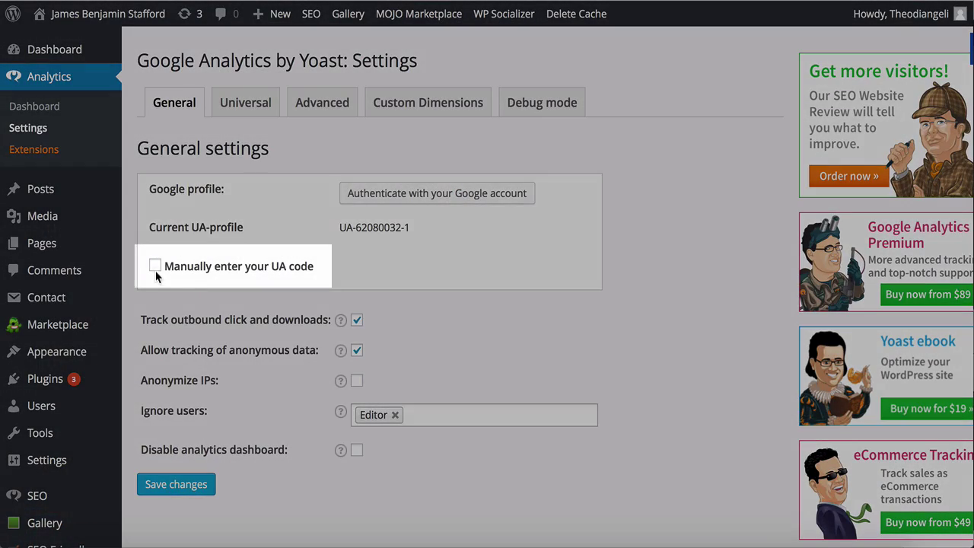
click(155, 266)
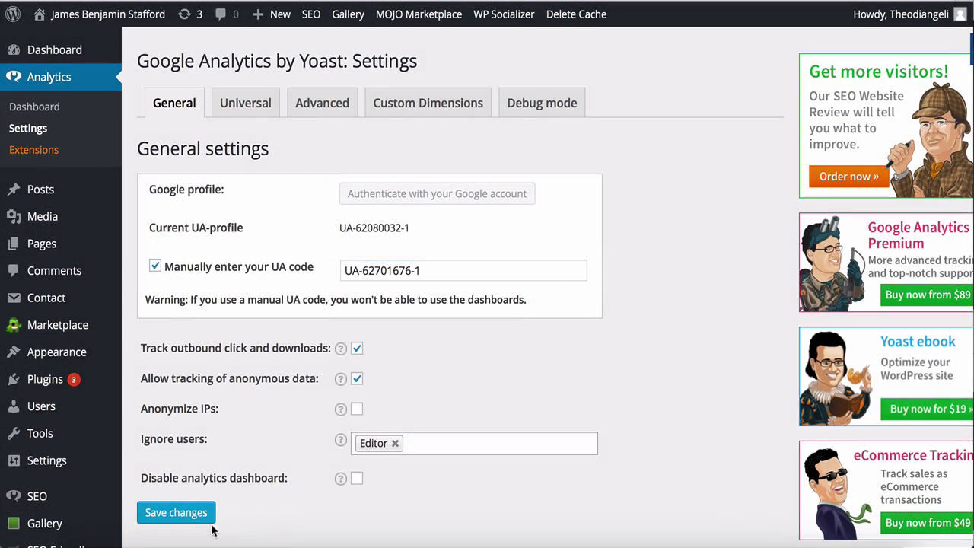
click(173, 514)
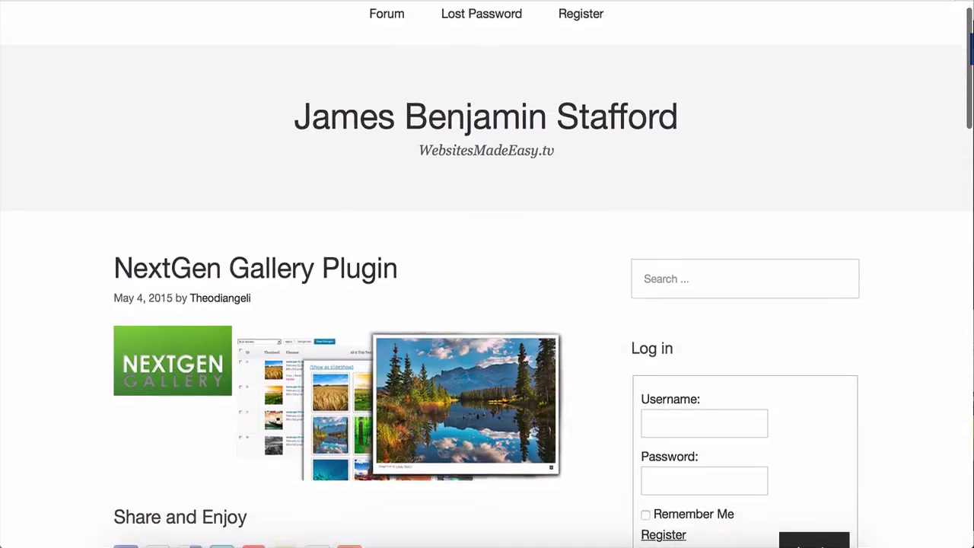
Scroll down through the posts on the live site's front page.
scroll(487, 304, down, 2)
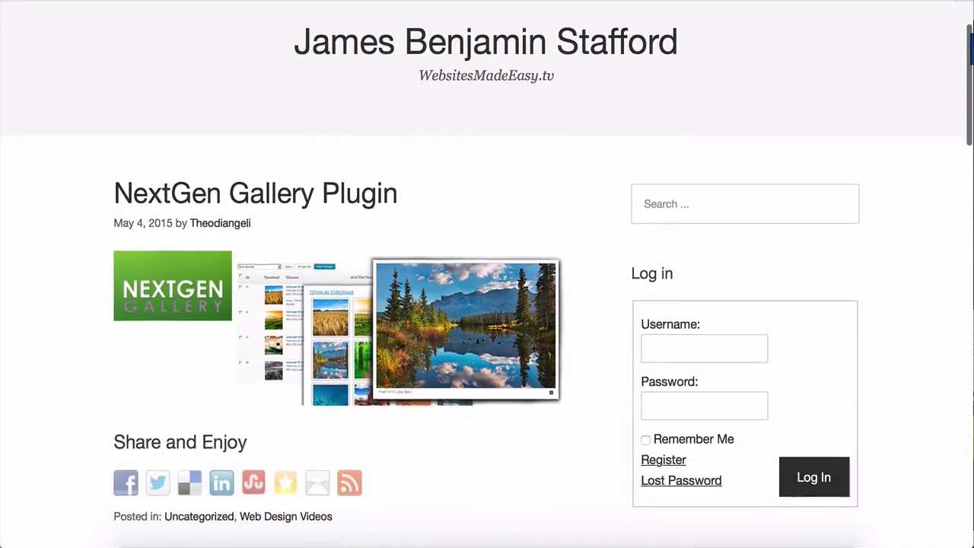
scroll(487, 304, down, 3)
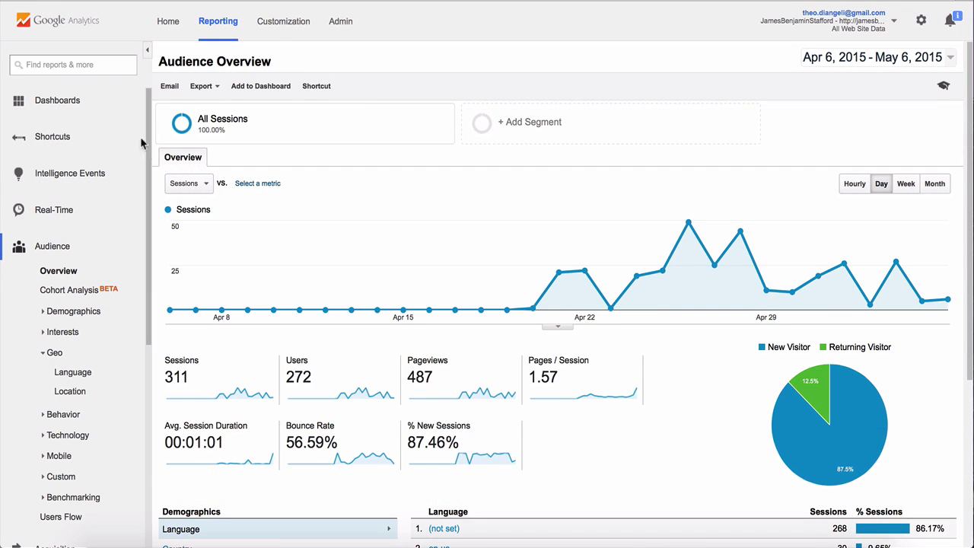
Expand Dashboards and start a new dashboard, typing 'D' for its name.
click(92, 103)
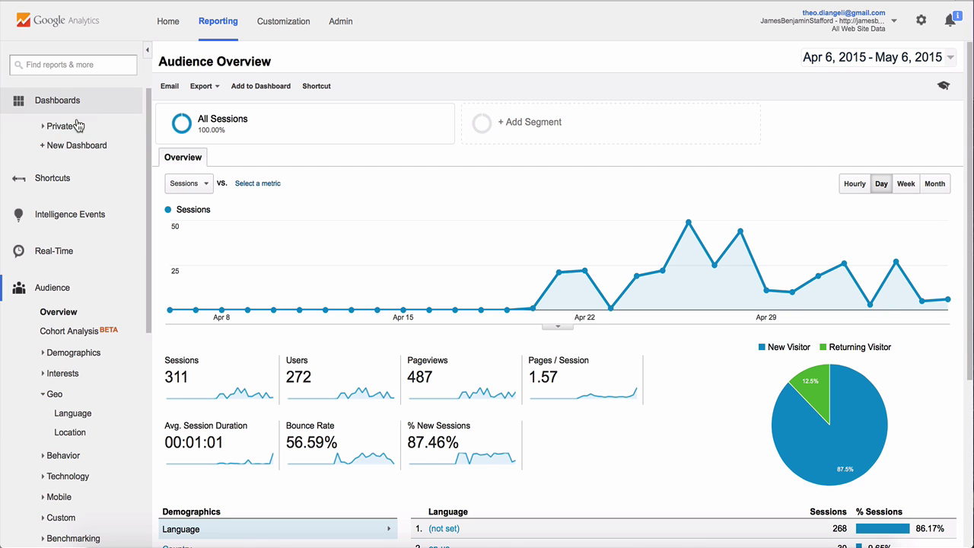
click(61, 149)
text(D)
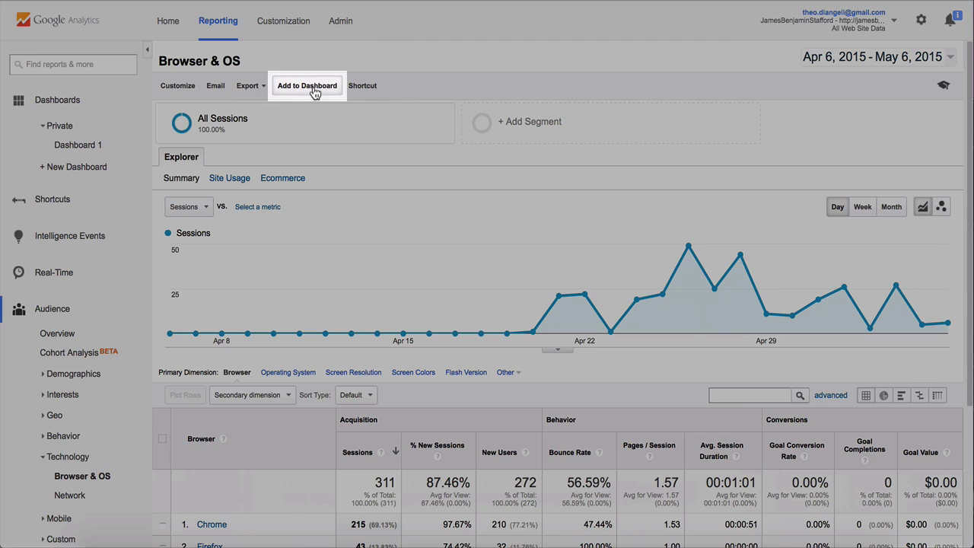
Add the Browser & OS report to Dashboard 1 and scroll through its widgets.
click(313, 88)
click(475, 244)
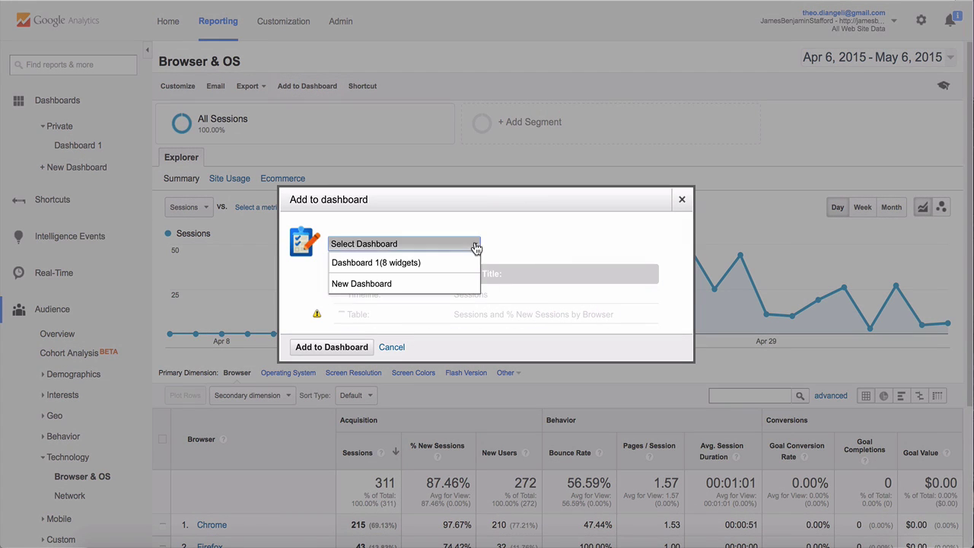
click(398, 263)
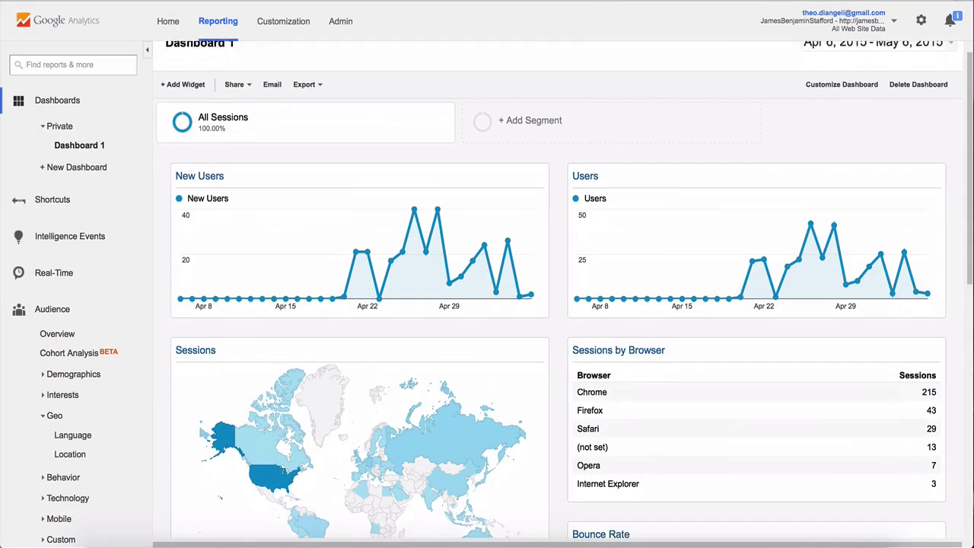
scroll(487, 304, down, 3)
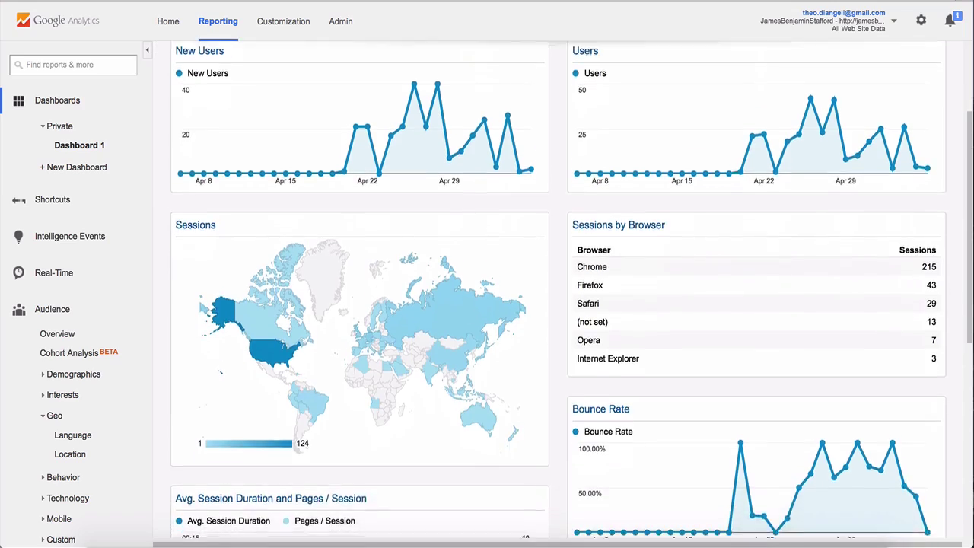
scroll(548, 304, down, 3)
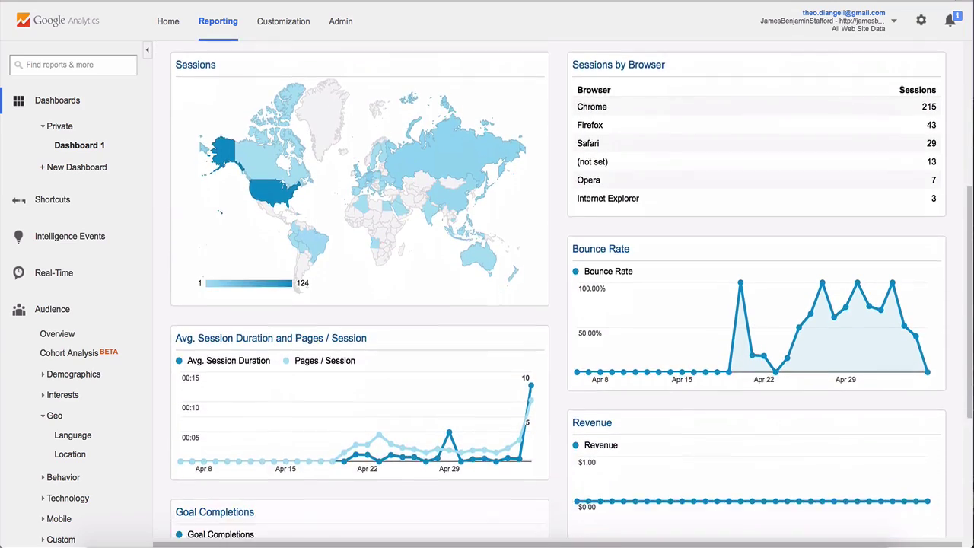
scroll(548, 305, down, 3)
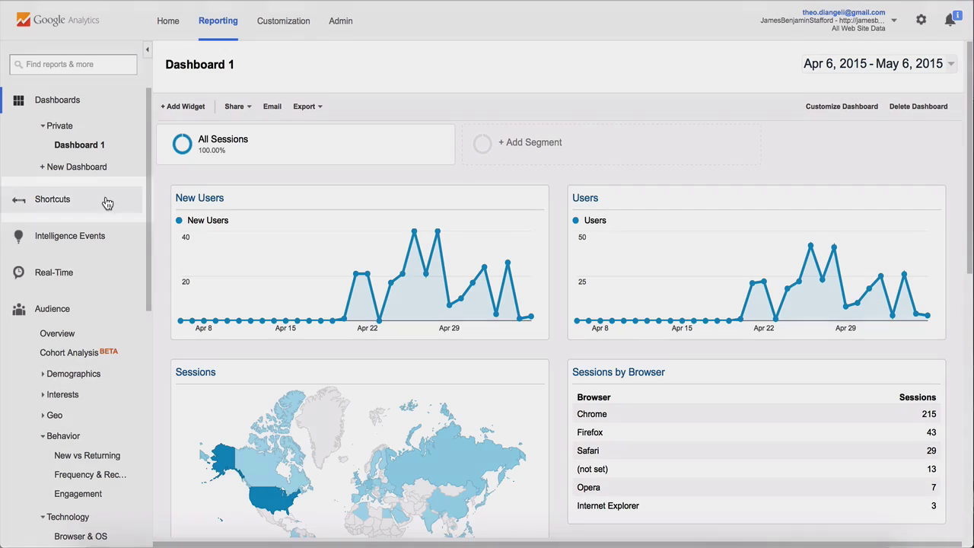
Open the Engagement report from Shortcuts and save it as a shortcut named Engagement.
click(95, 200)
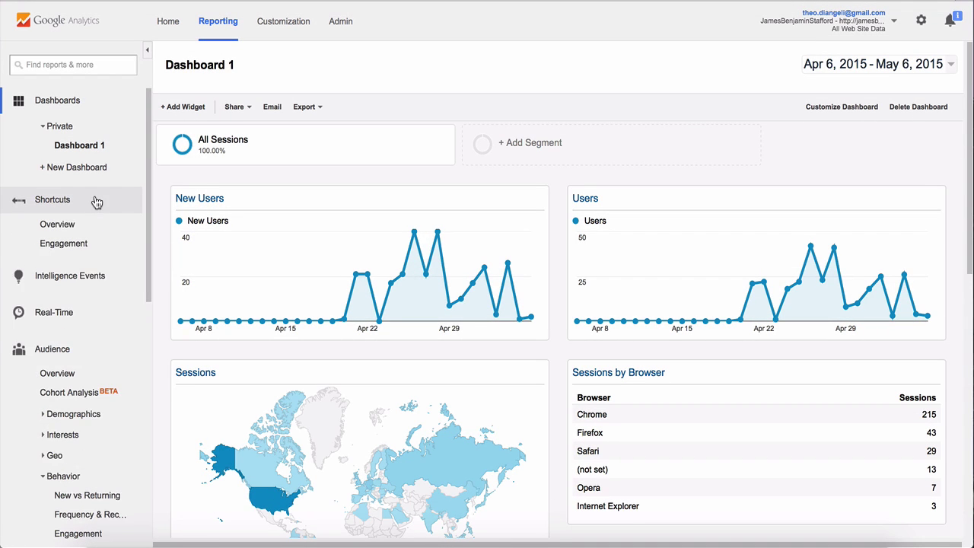
click(63, 244)
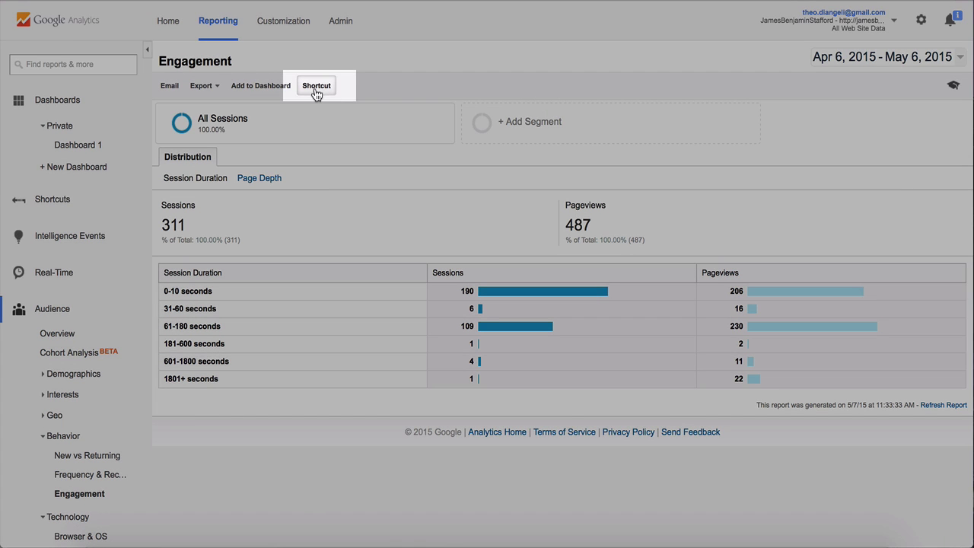
click(317, 88)
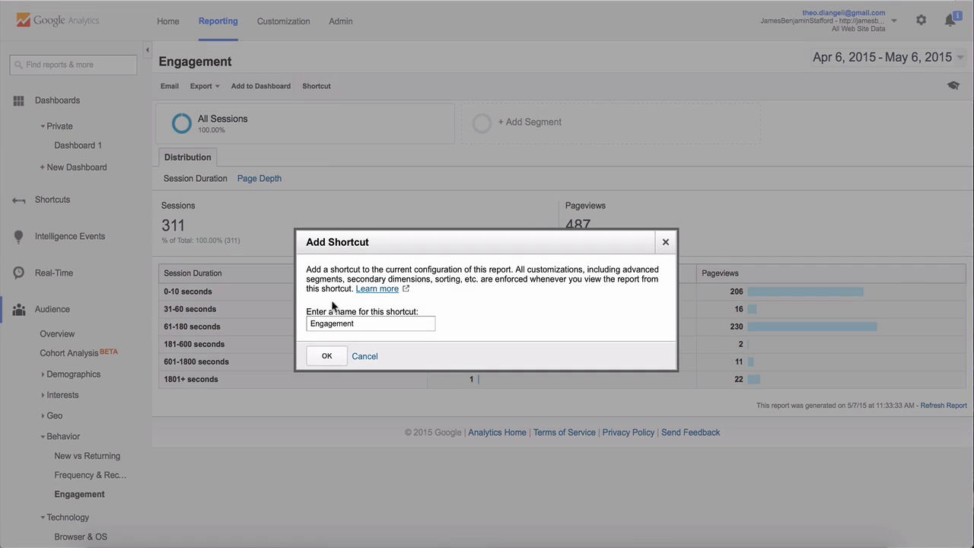
click(328, 354)
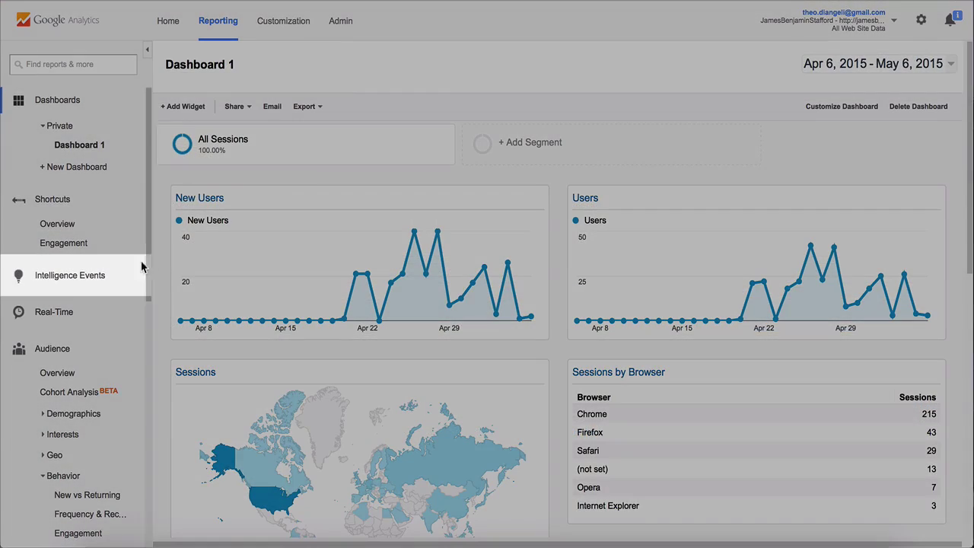
Open the Intelligence Events Monthly Events report and bring up the Create a Custom Alert form.
click(99, 280)
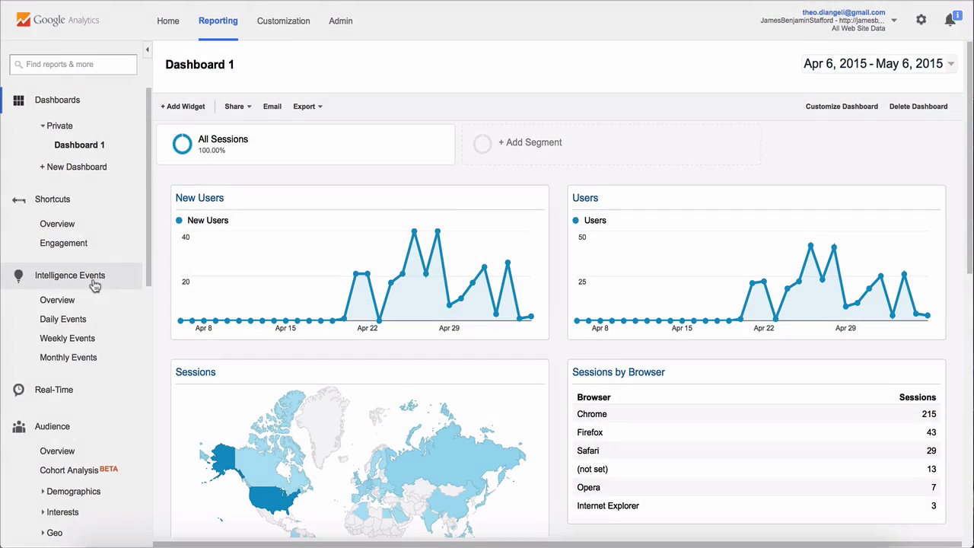
click(53, 359)
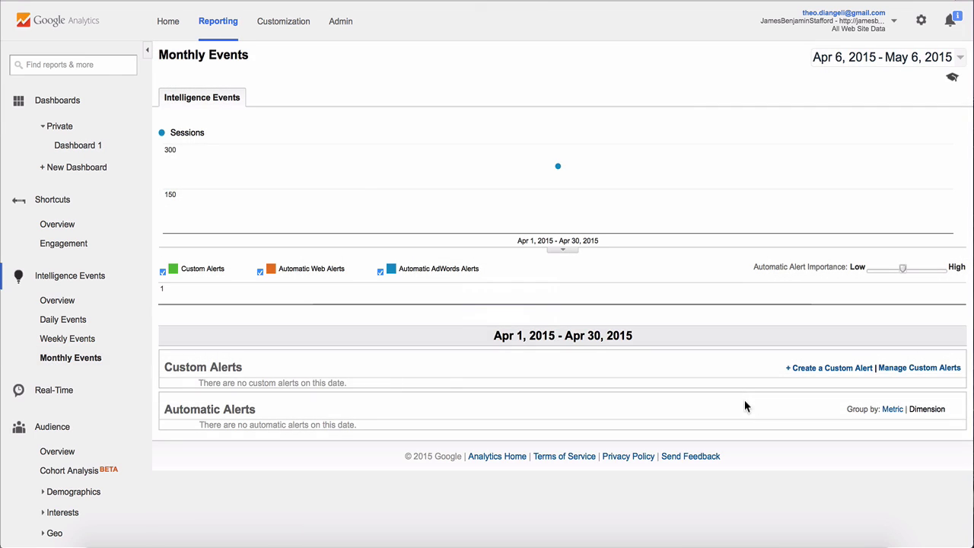
click(826, 368)
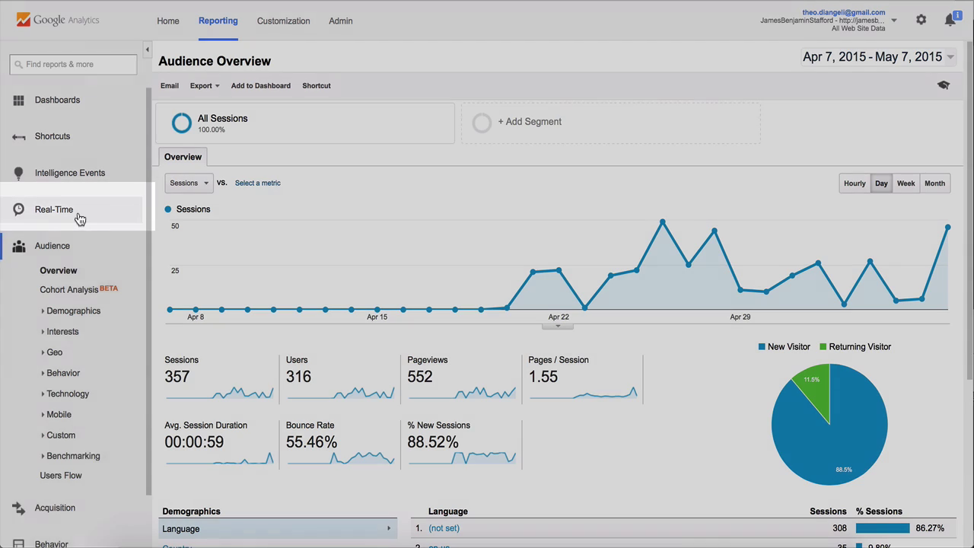
View the Real-Time Overview with 1 active user, then expand the Audience reports.
click(77, 215)
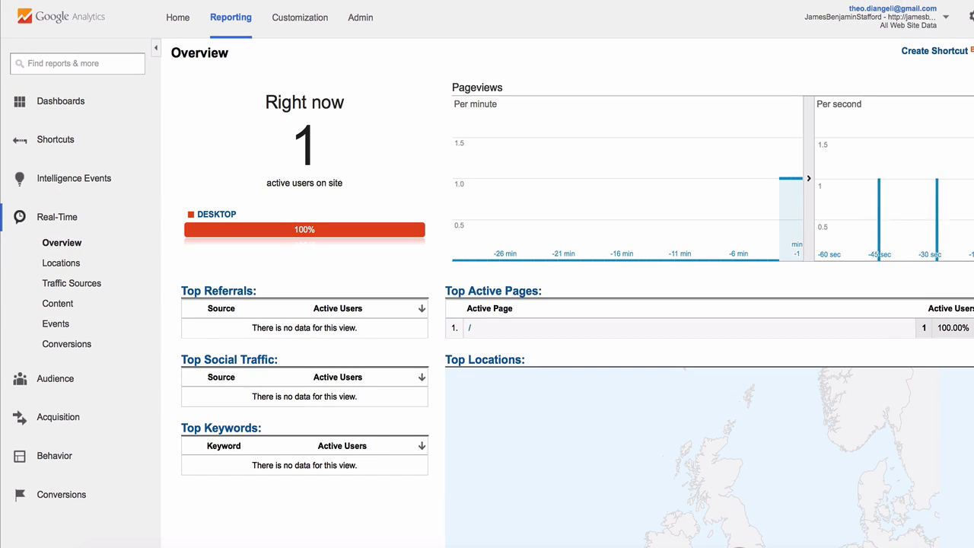
scroll(572, 293, down, 3)
scroll(572, 293, down, 3)
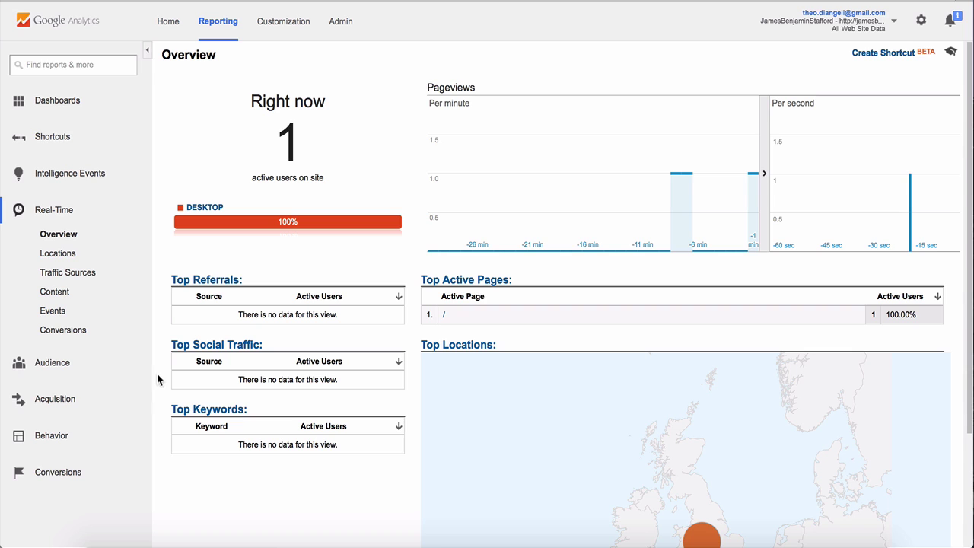
click(119, 365)
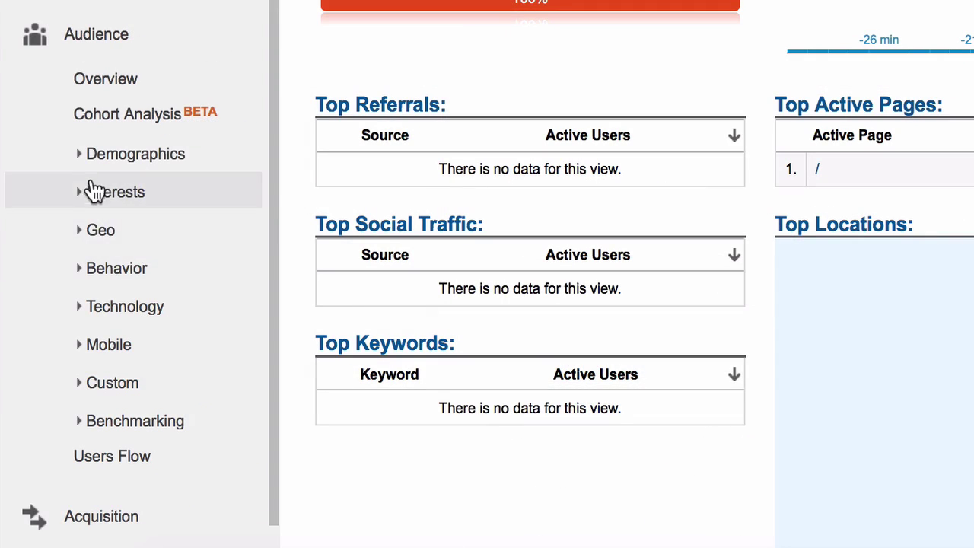
Go through Mobile Overview to the Devices report (Apple iPhone, 14 sessions), then expand Geo.
click(80, 156)
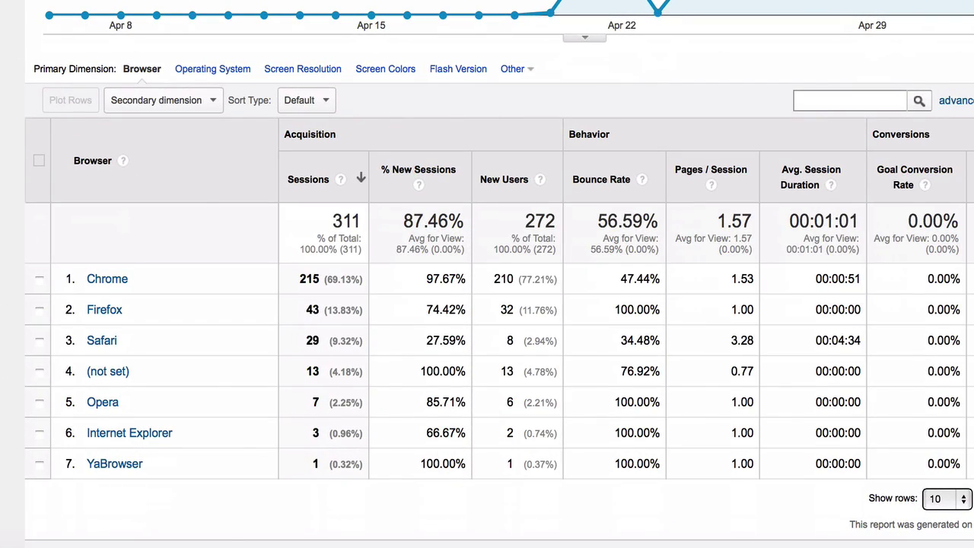
scroll(81, 374, down, 5)
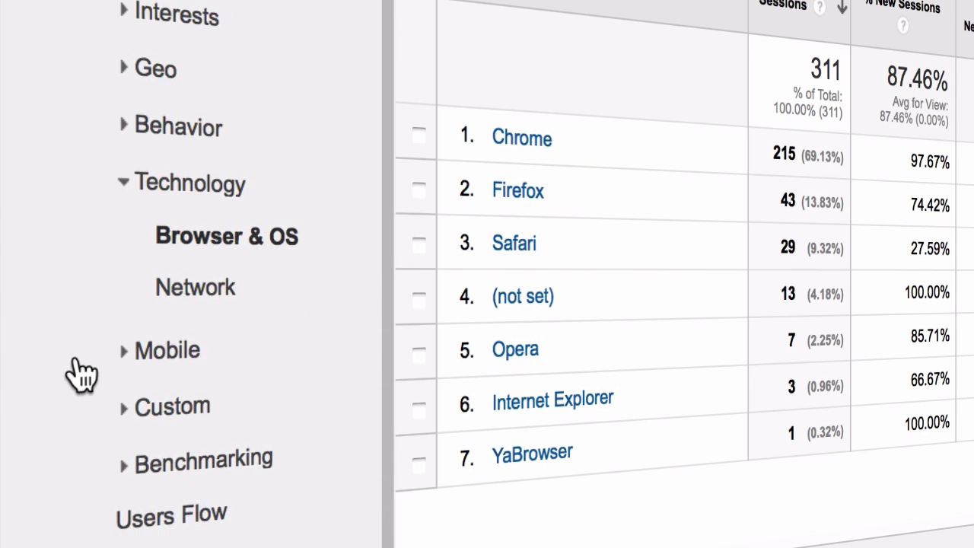
click(146, 369)
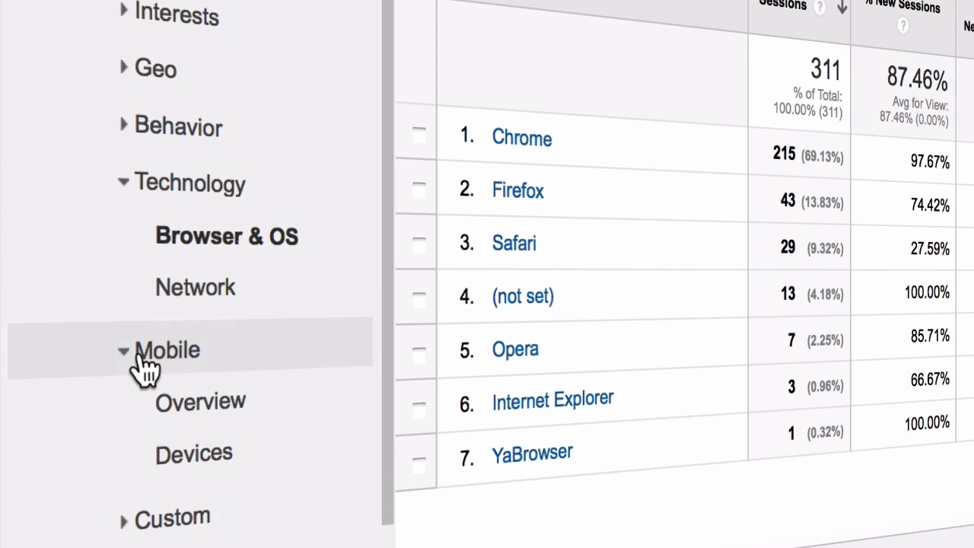
click(198, 407)
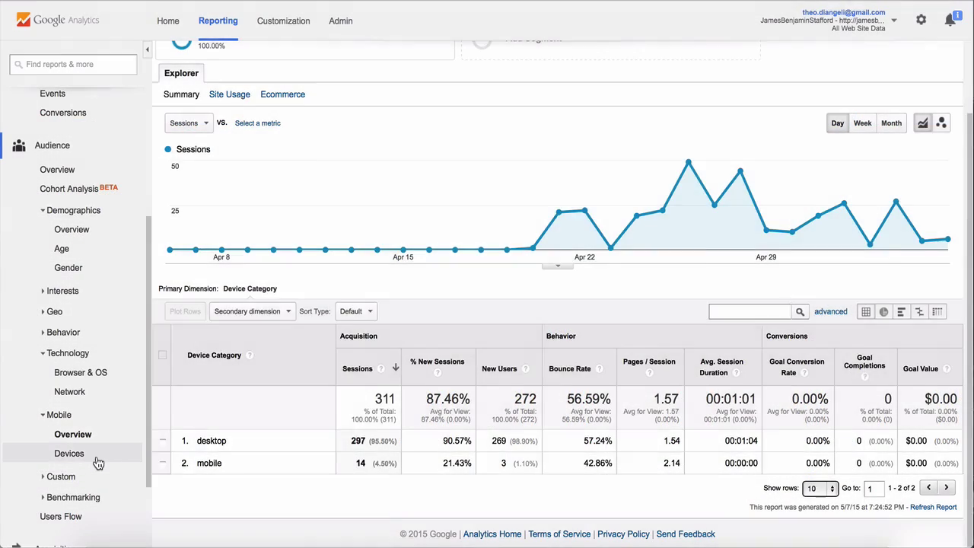
click(96, 459)
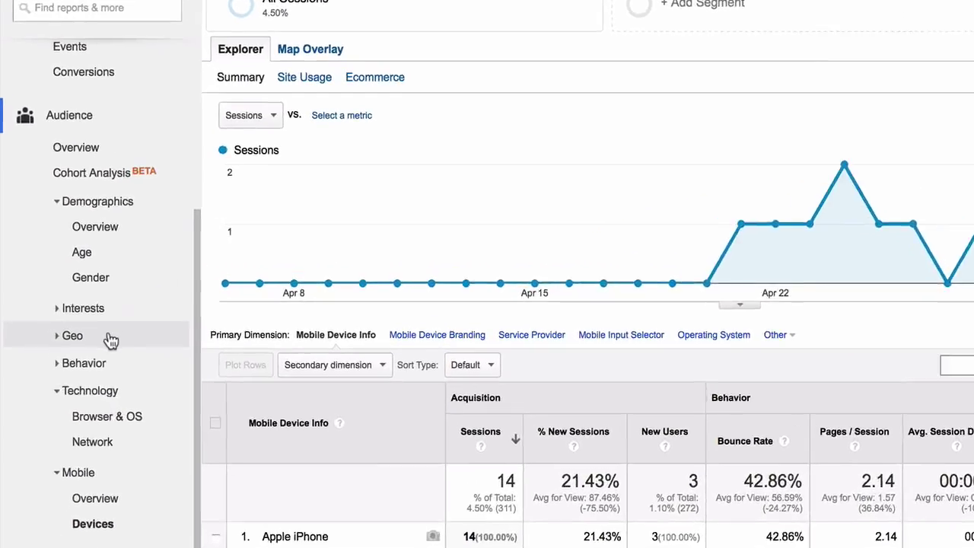
click(70, 314)
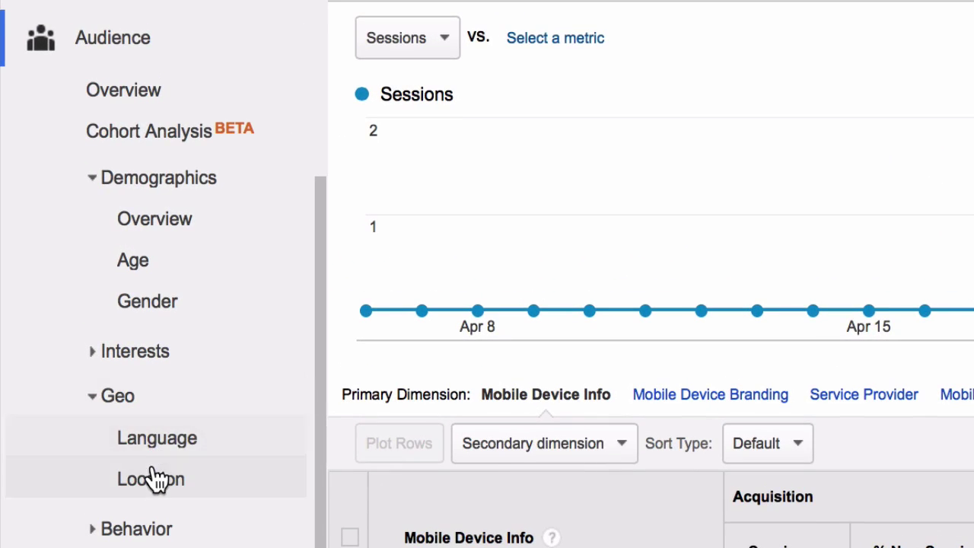
Open Geo > Location and check country sessions on the map, United States at 124.
click(155, 485)
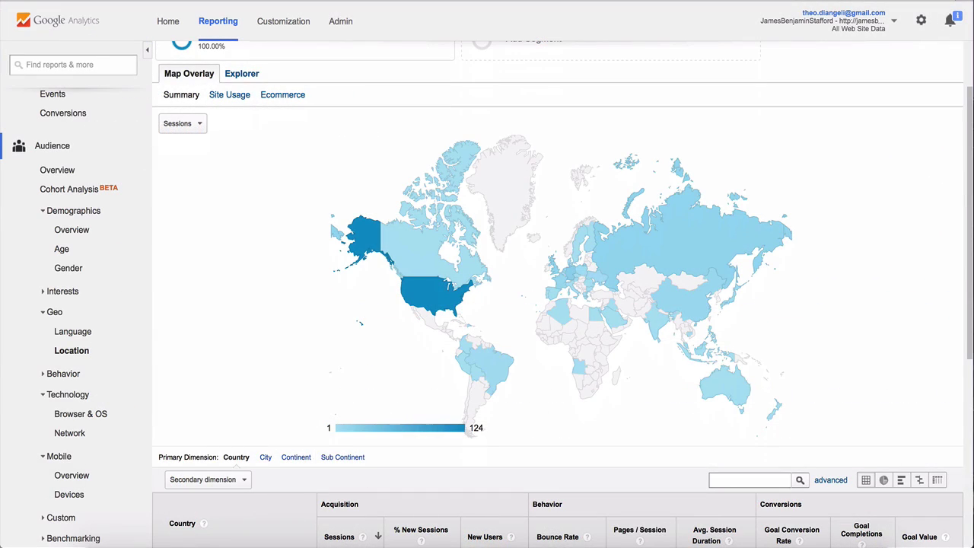
mouse_move(427, 297)
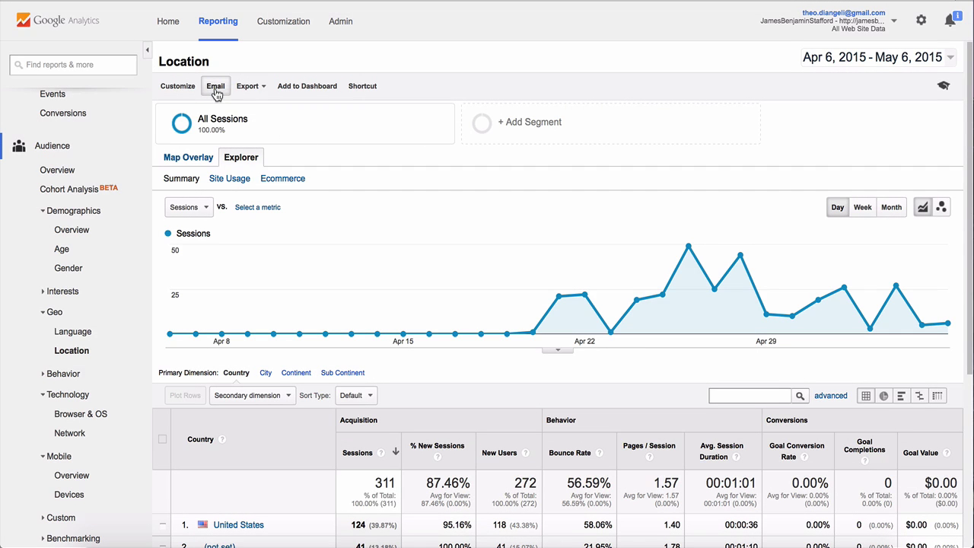
click(249, 89)
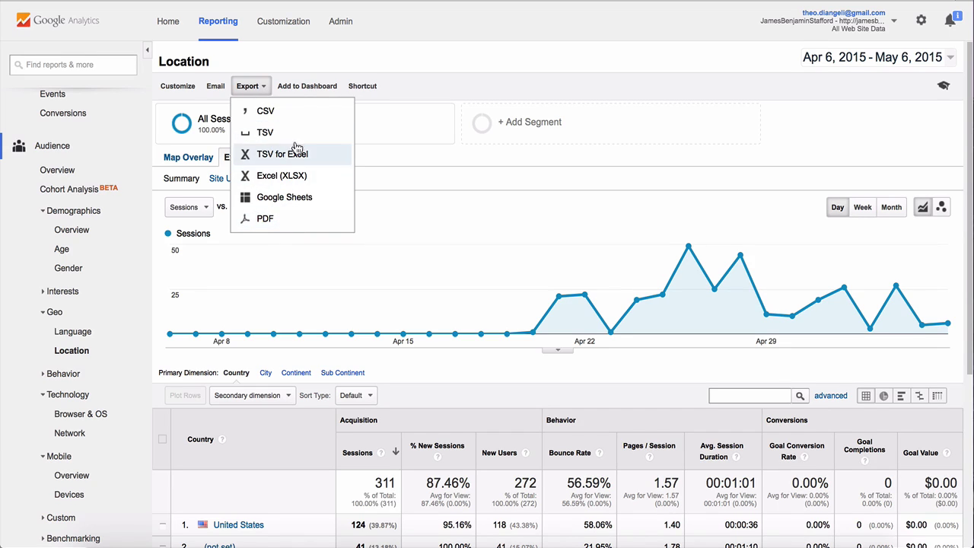
click(394, 90)
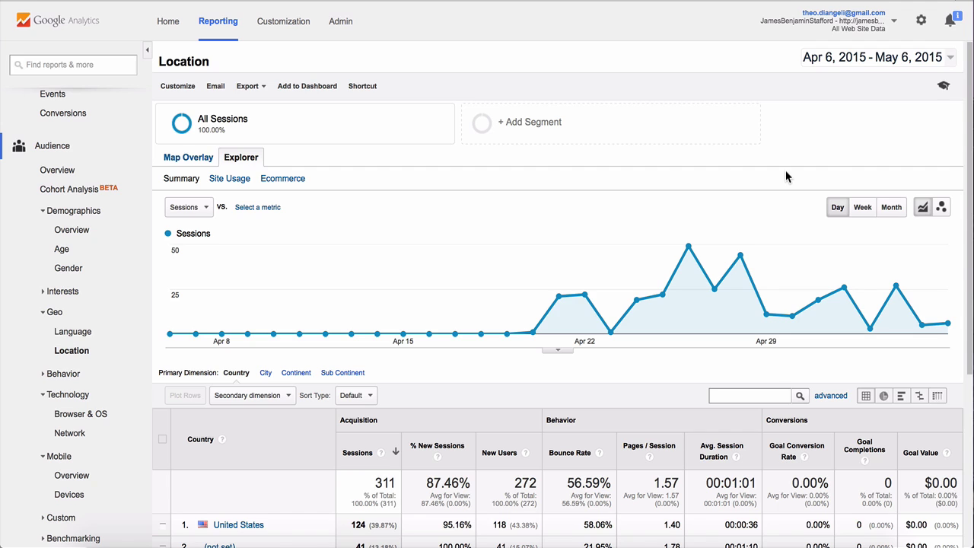
click(944, 86)
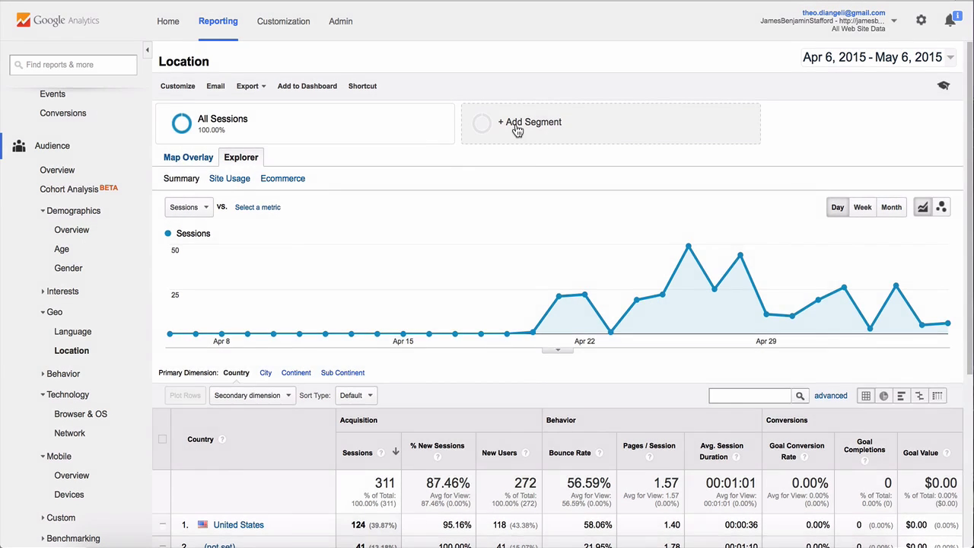
Compare countries in the Location report with the Site Usage view and a world map overlay.
click(511, 127)
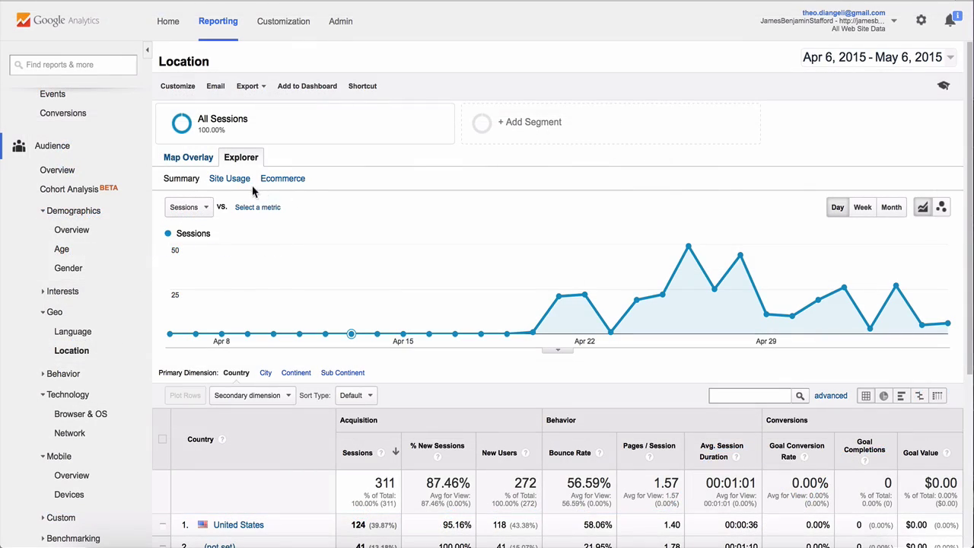
click(152, 253)
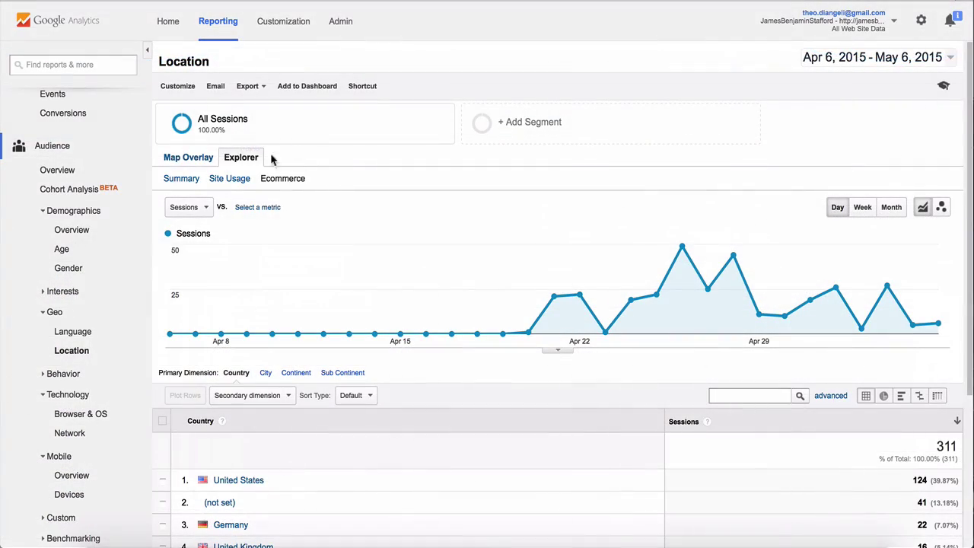
click(200, 164)
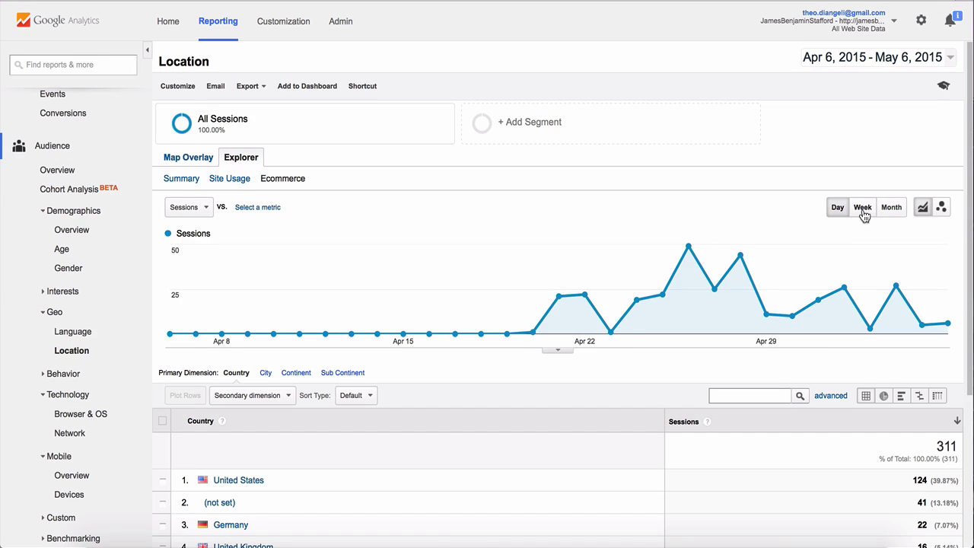
Regroup the sessions graph by week, then by month, and switch it to a motion chart.
click(862, 208)
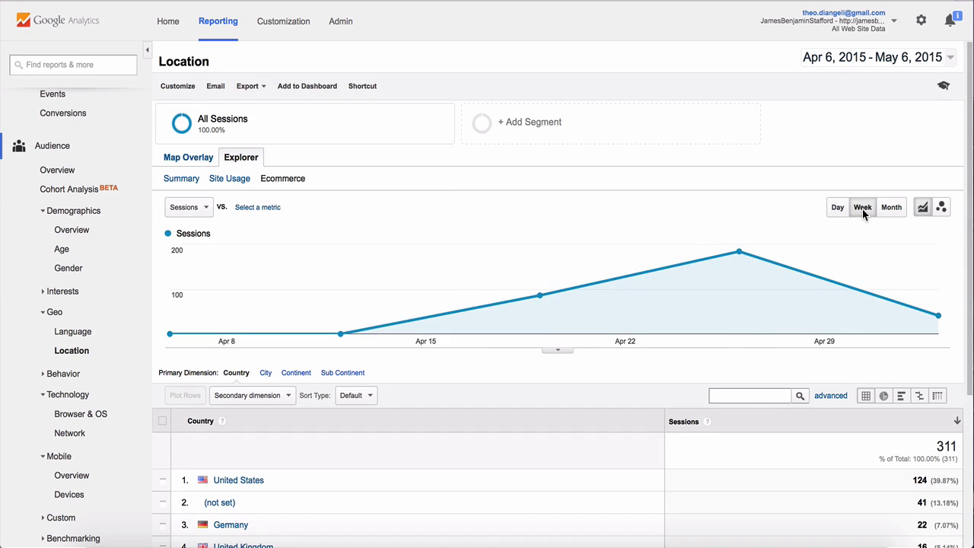
click(891, 208)
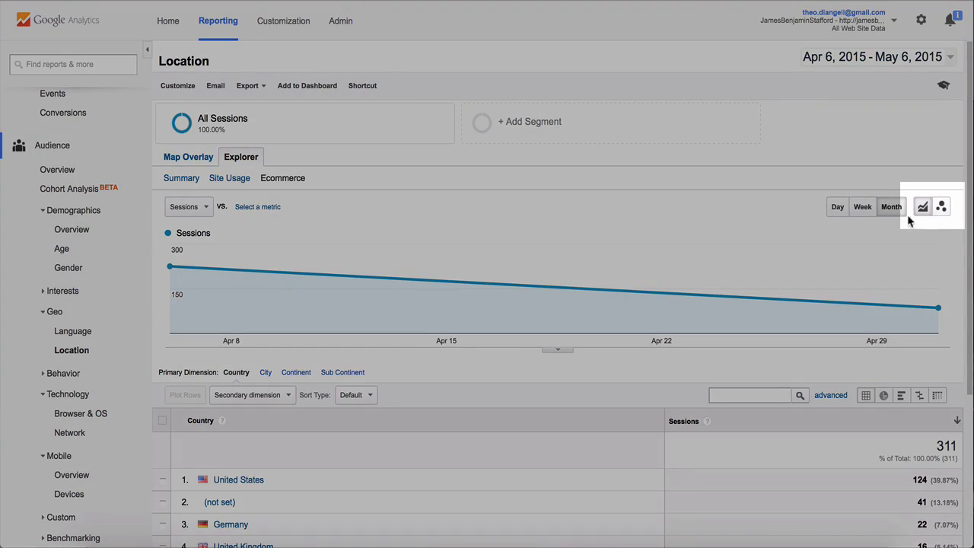
click(942, 209)
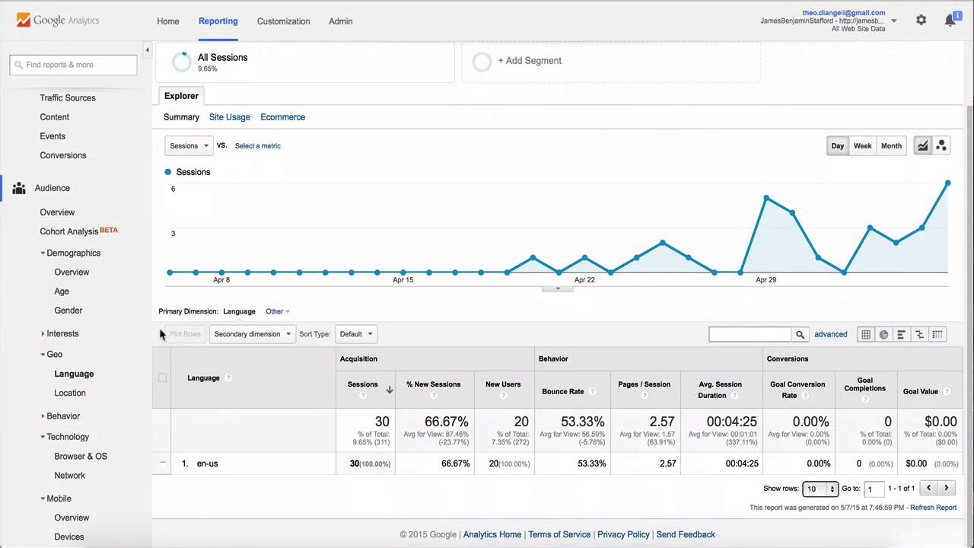
Add Acquisition > Source as a secondary dimension and show the table as a pie chart.
click(289, 336)
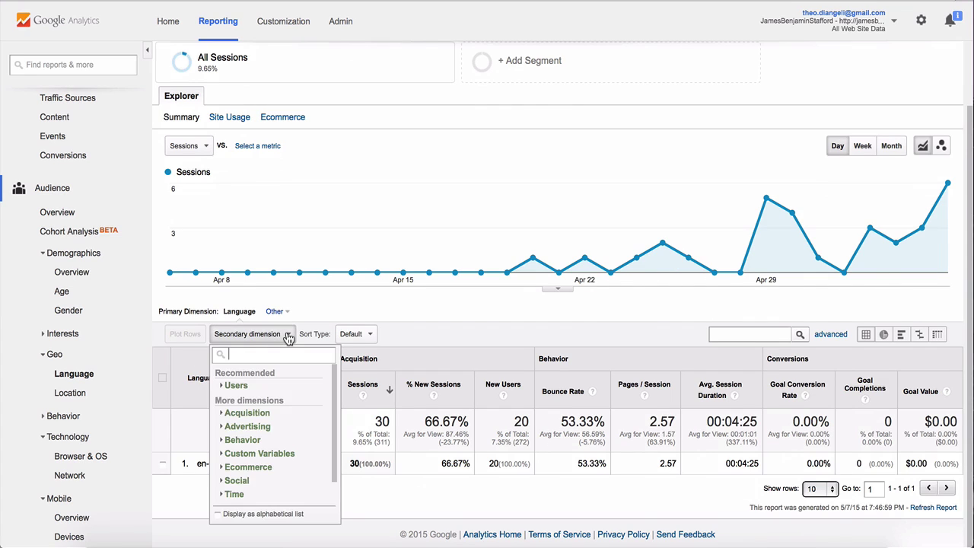
click(222, 414)
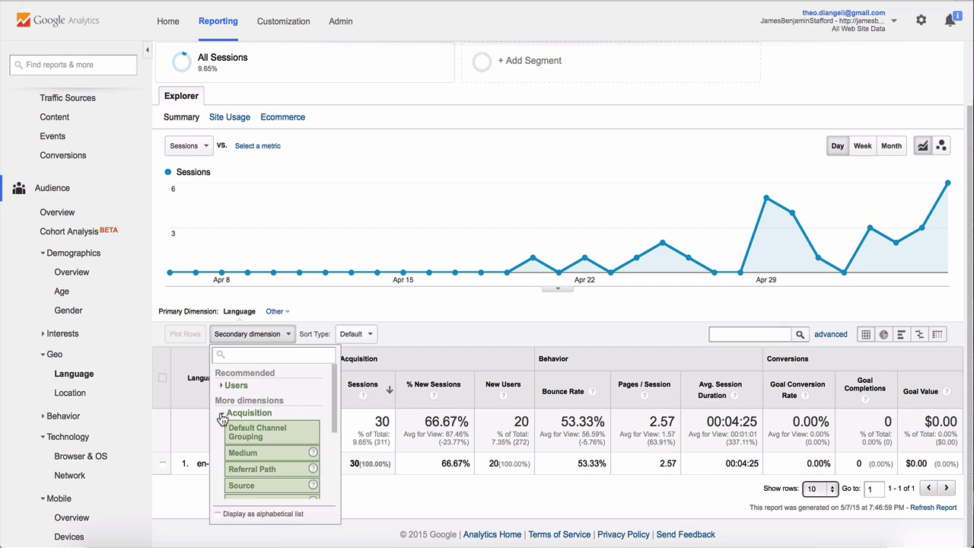
click(273, 485)
scroll(532, 381, down, 1)
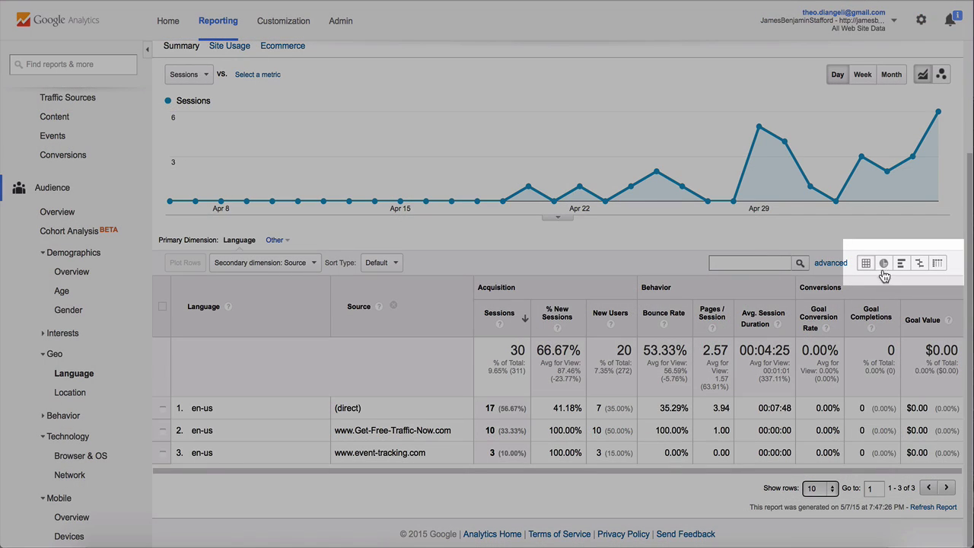
click(884, 266)
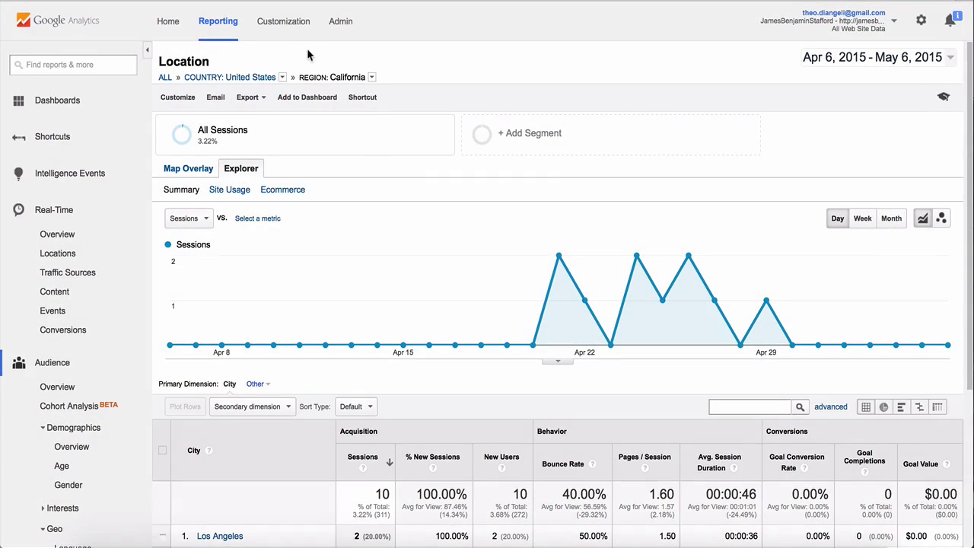
Start a custom report titled Location Report, browse its metrics, then go to Admin.
click(283, 29)
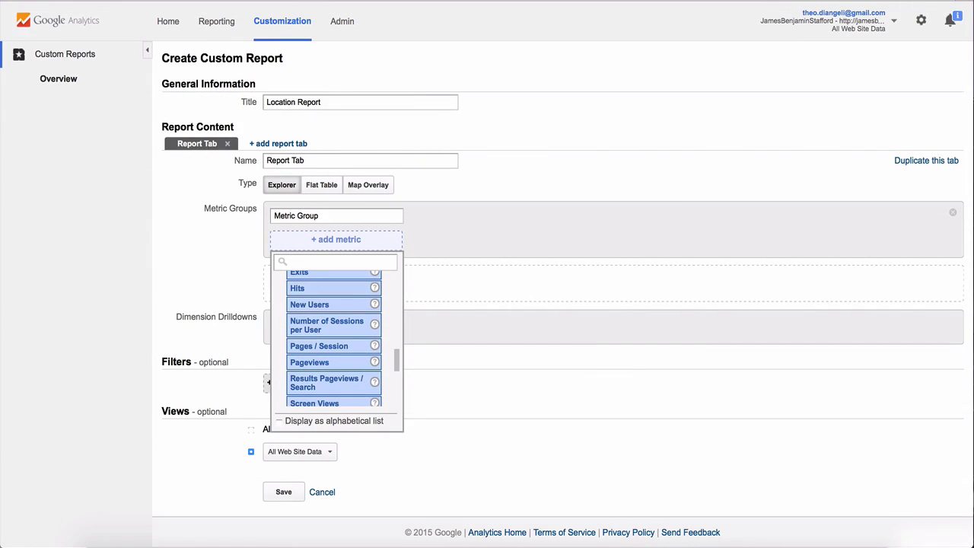
click(407, 69)
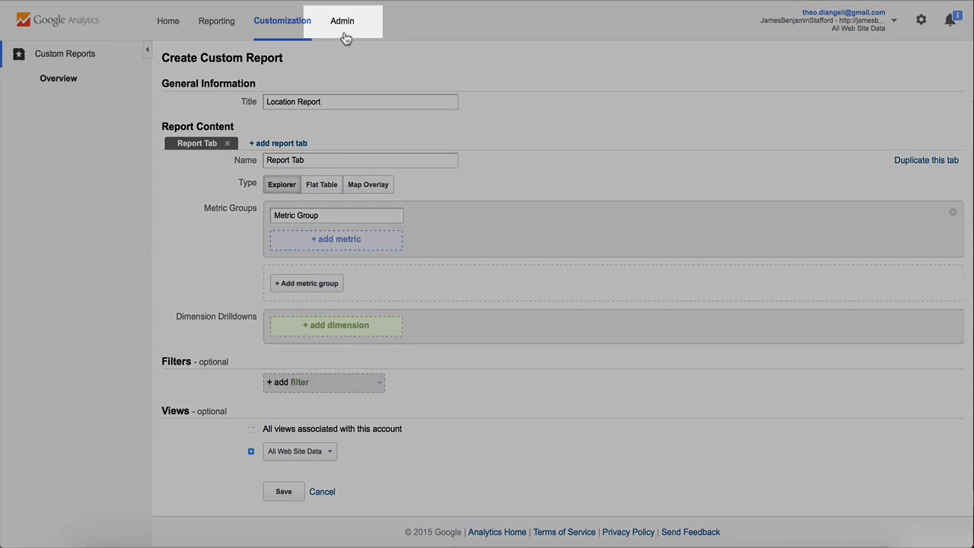
click(341, 24)
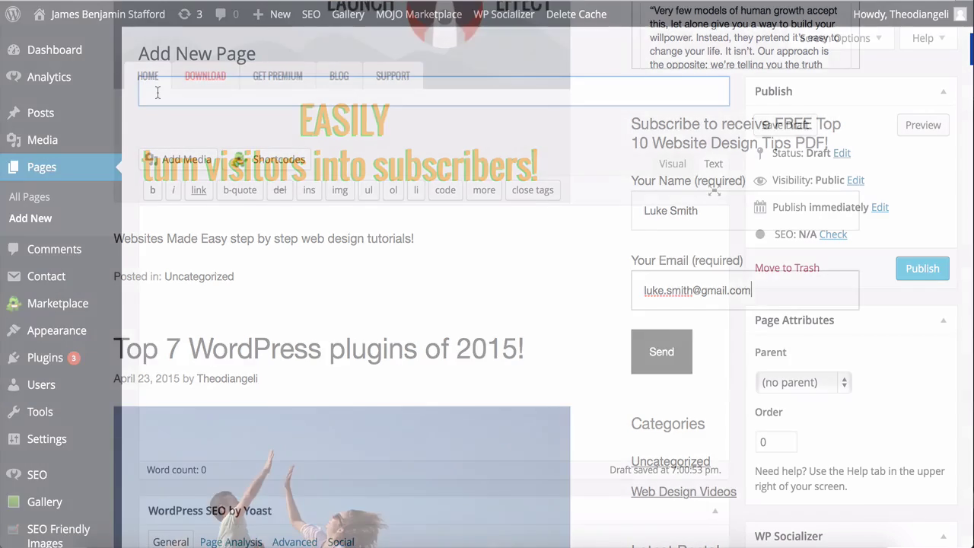
Enter a test name in the subscribe form's required name field.
text(h)
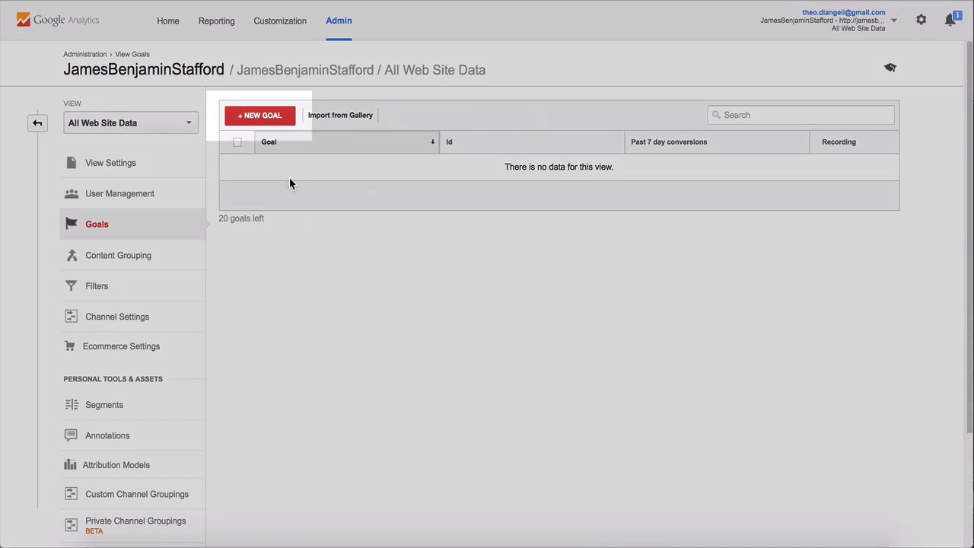
Create a custom Destination goal named 'Contact form' that equals /thank-you/.
click(256, 122)
text(on)
text(tact form)
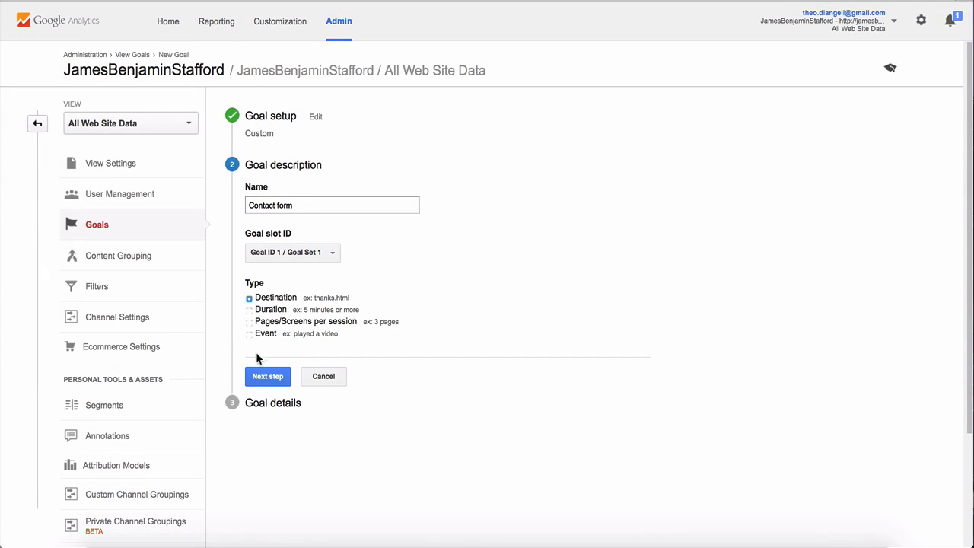
click(266, 377)
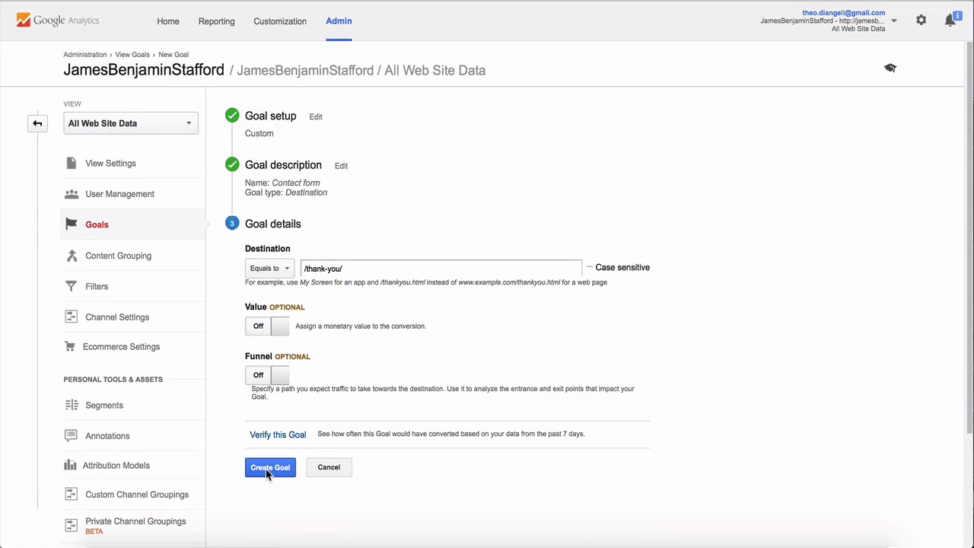
click(267, 468)
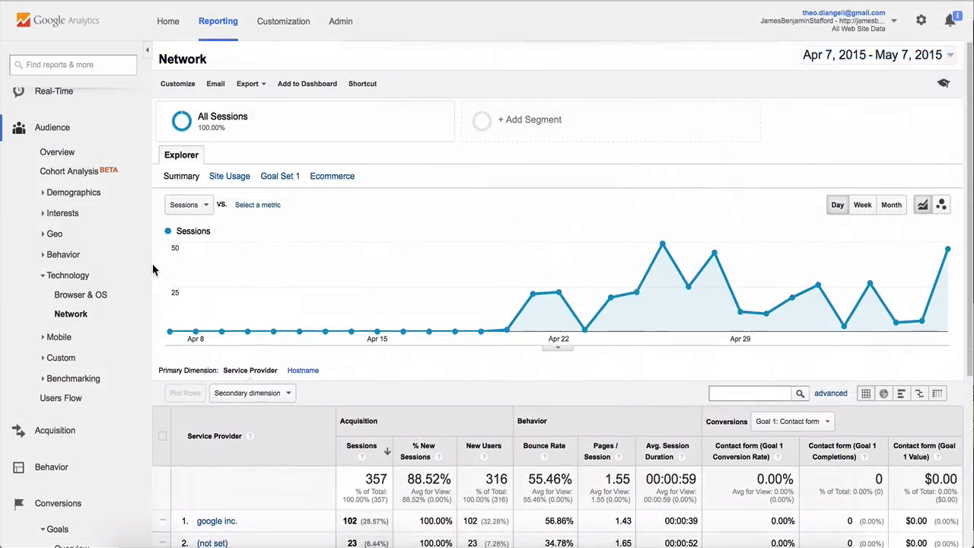
Scroll through the Mobile Devices report and expand the Behavior reports in the sidebar.
scroll(152, 268, down, 2)
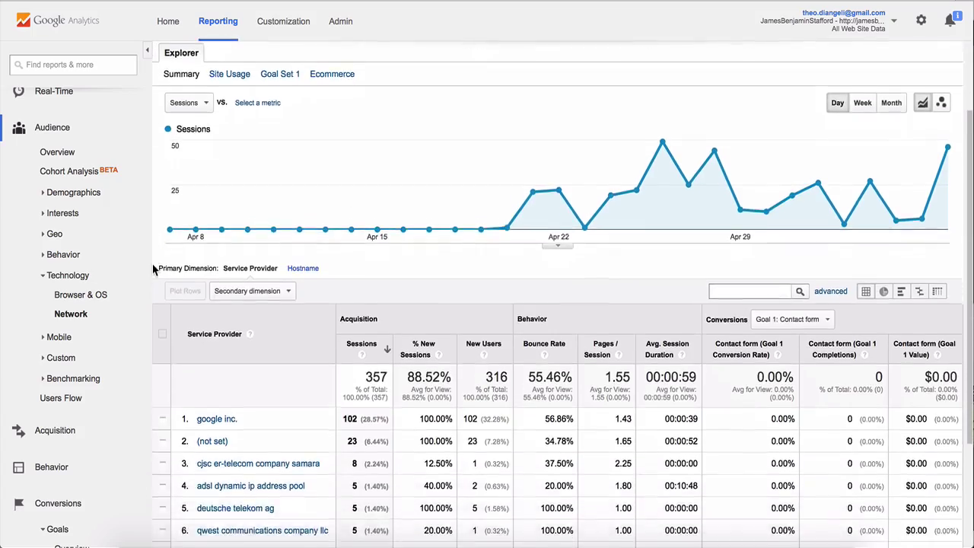
scroll(152, 268, down, 3)
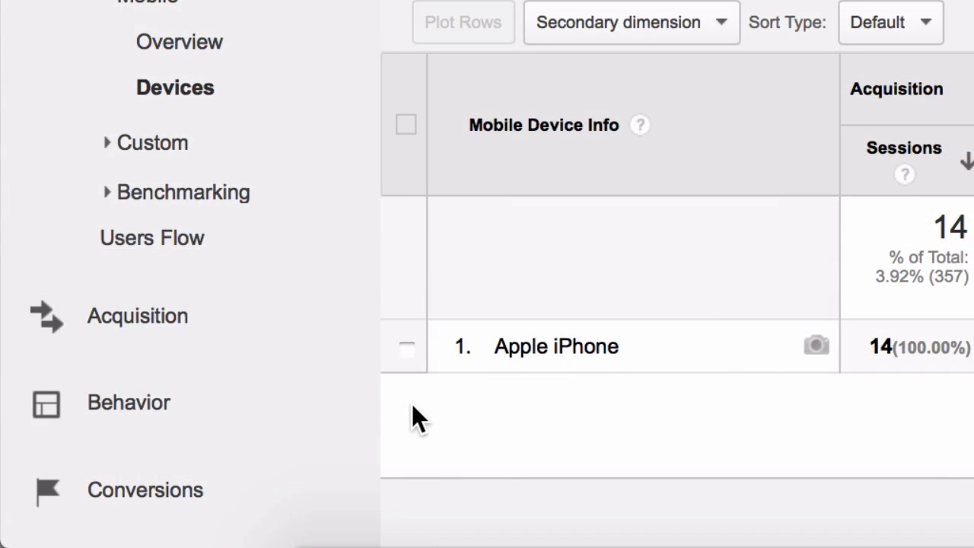
click(175, 405)
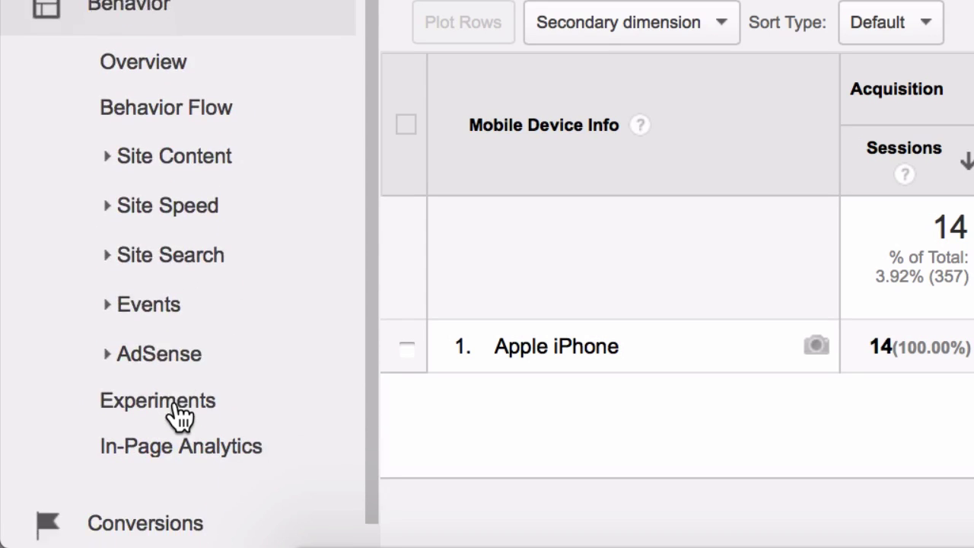